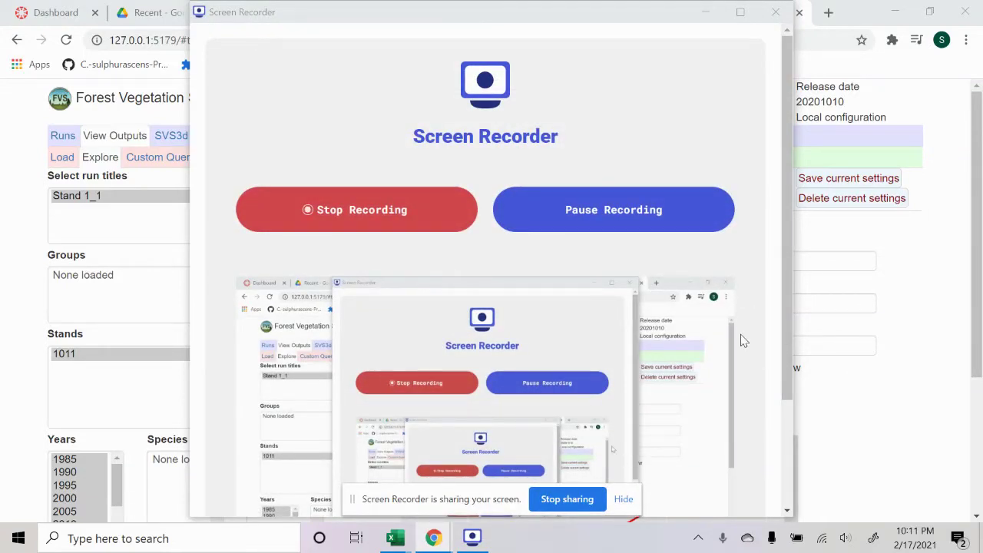
- Minimize the Screen Recorder to reveal stand 1011's BA-by-Year line graph
left_click(705, 11)
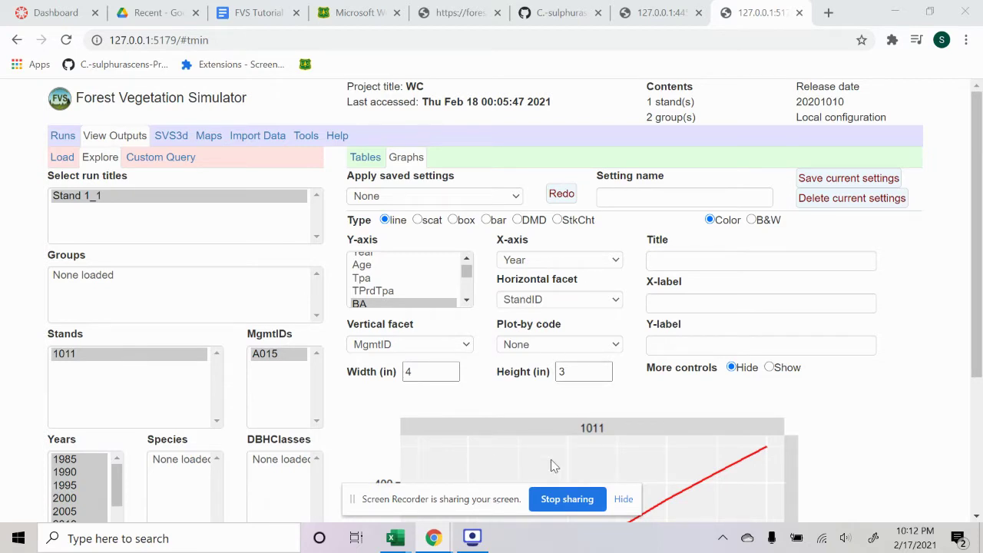
mouse_move(396, 539)
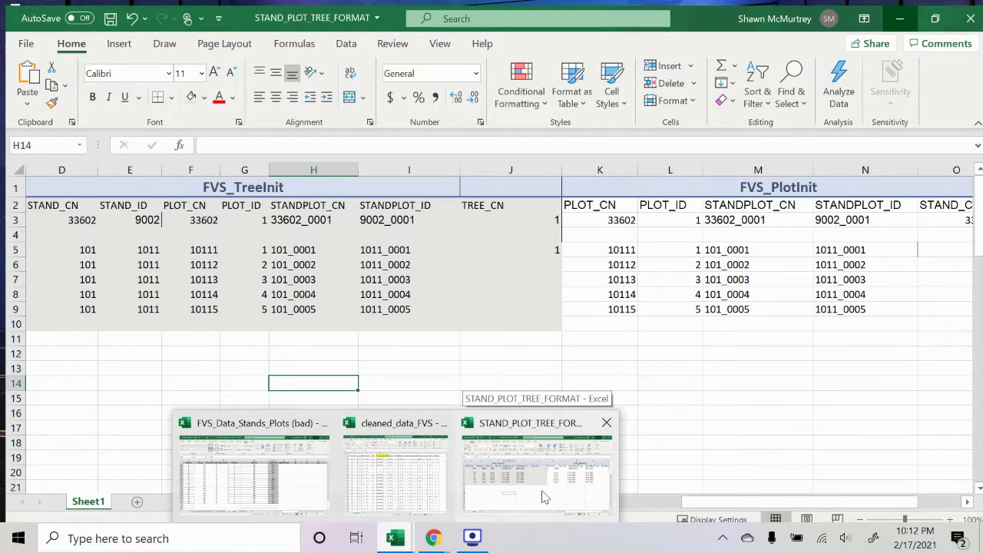
left_click(542, 496)
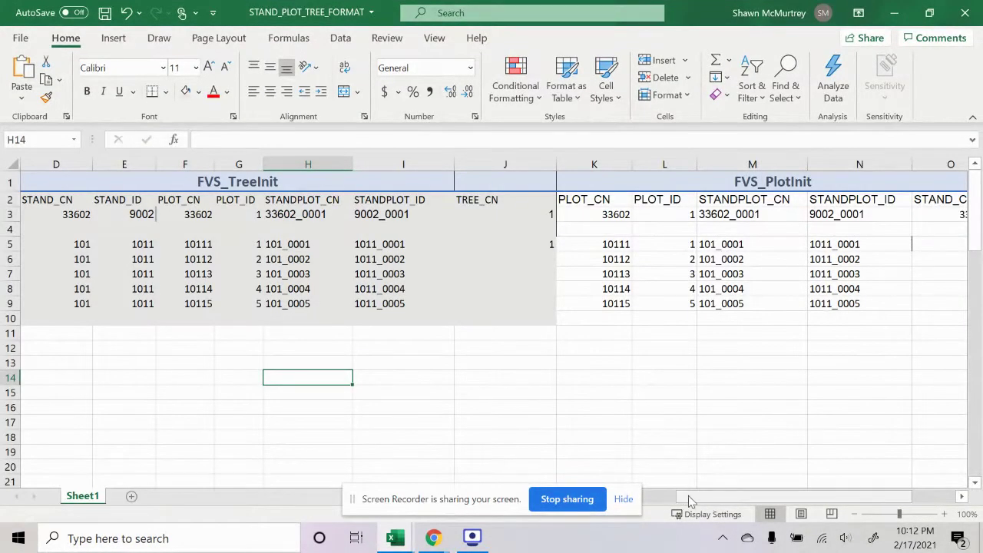
left_click_drag(686, 500, 614, 497)
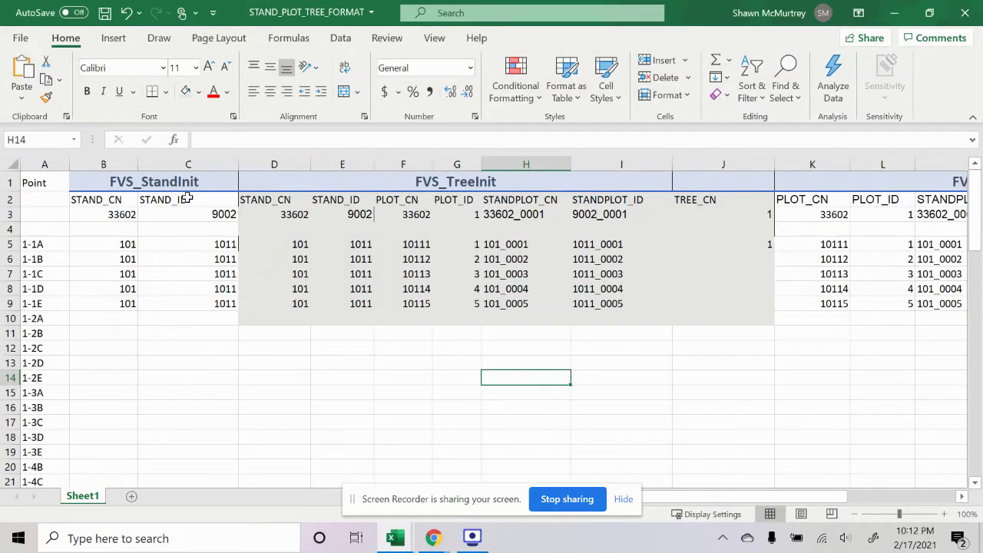
left_click_drag(699, 498, 673, 477)
left_click_drag(798, 497, 873, 496)
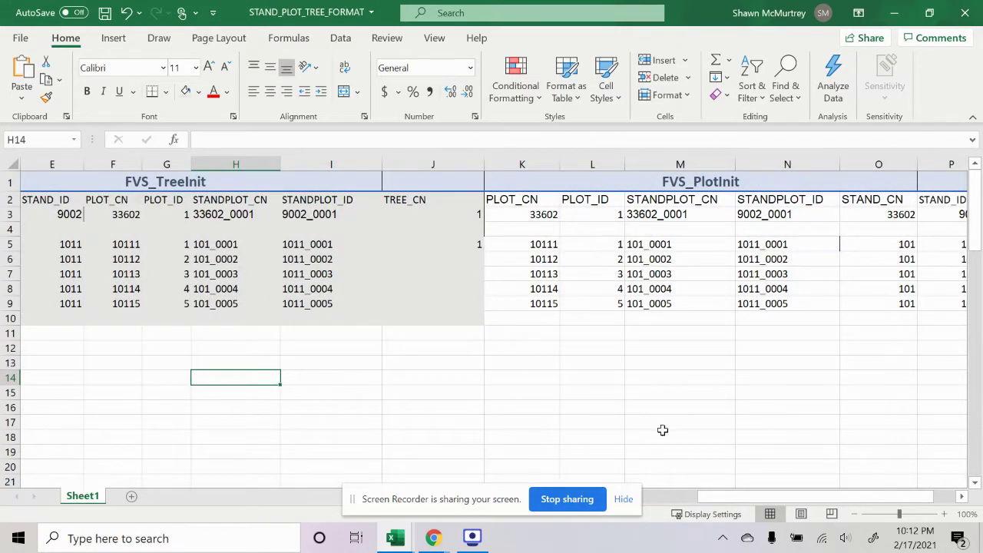
left_click_drag(771, 501, 783, 499)
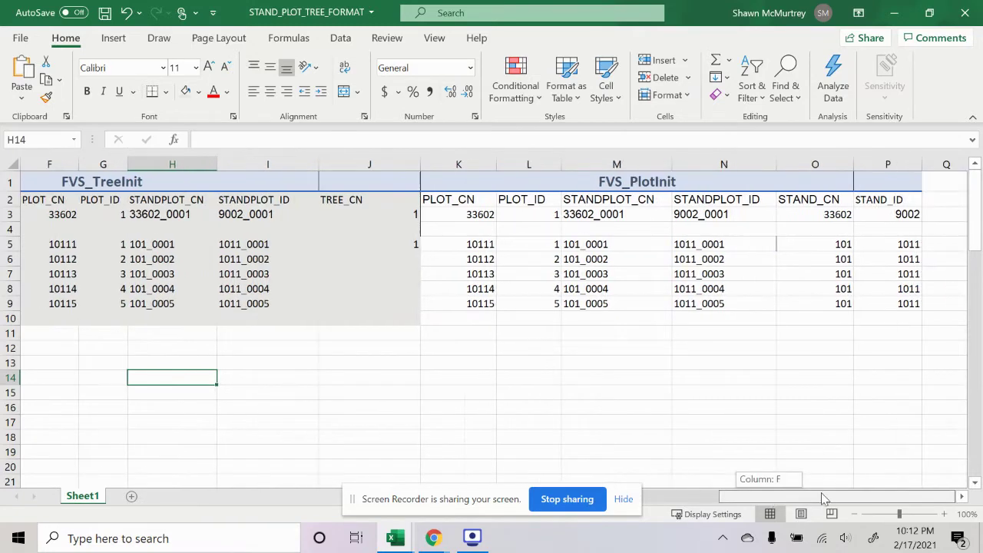
left_click(895, 12)
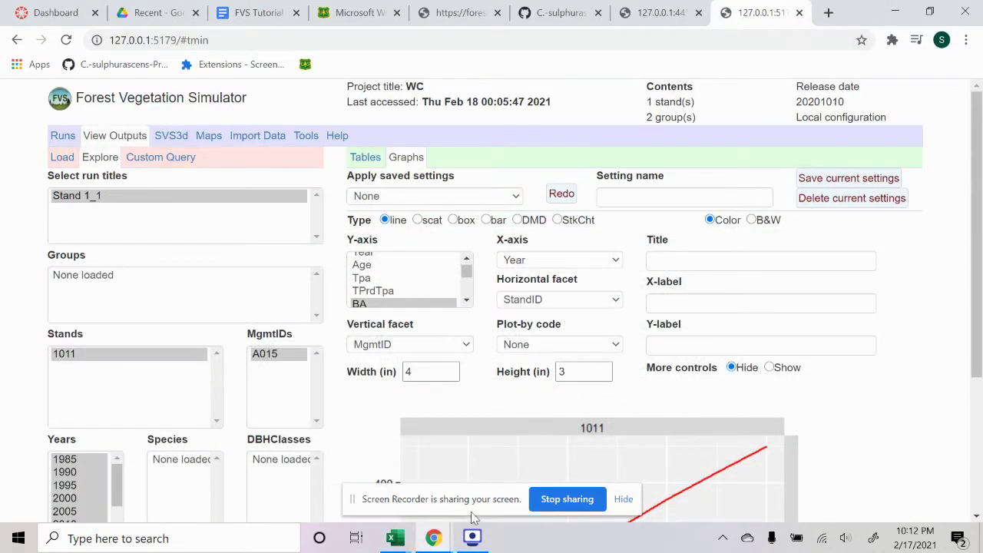
left_click(395, 538)
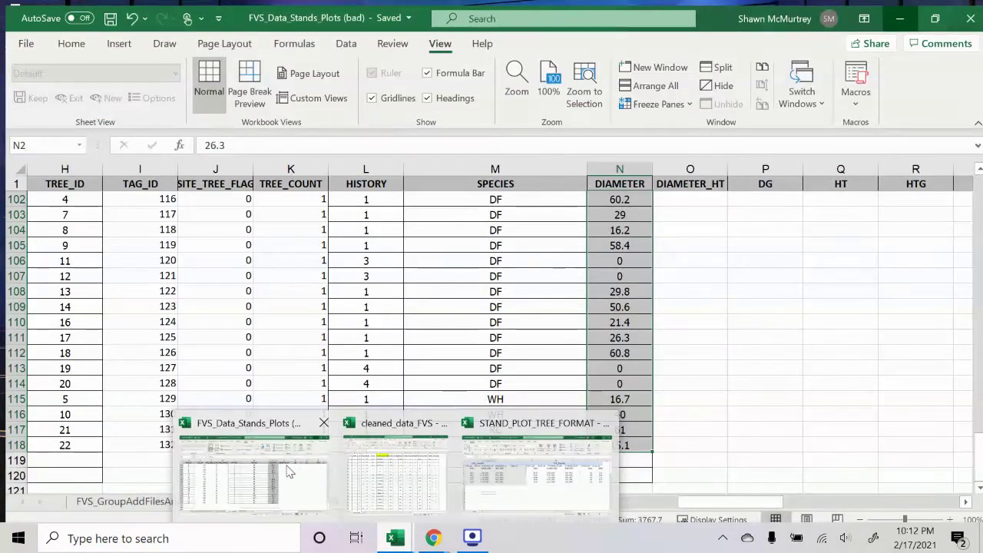
left_click(289, 472)
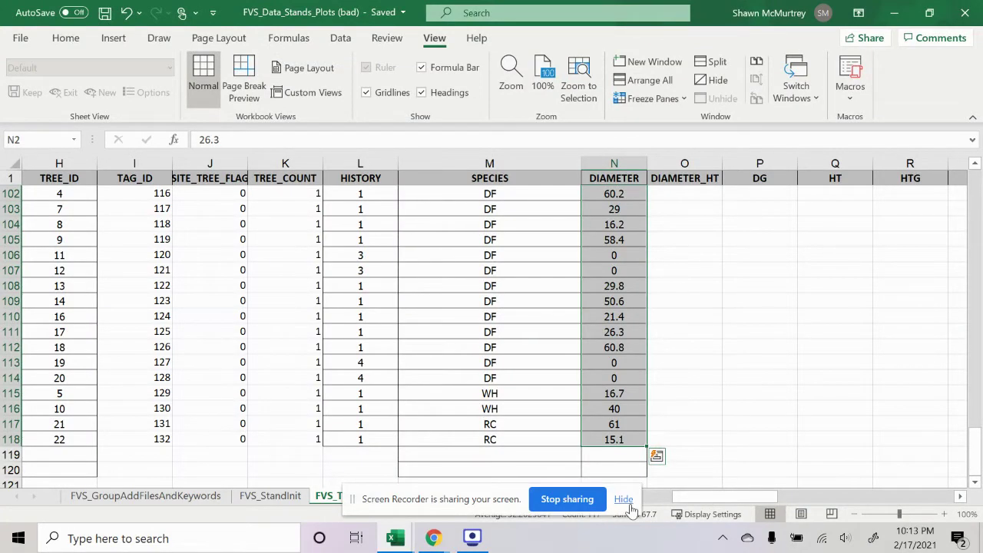
left_click_drag(720, 498, 620, 489)
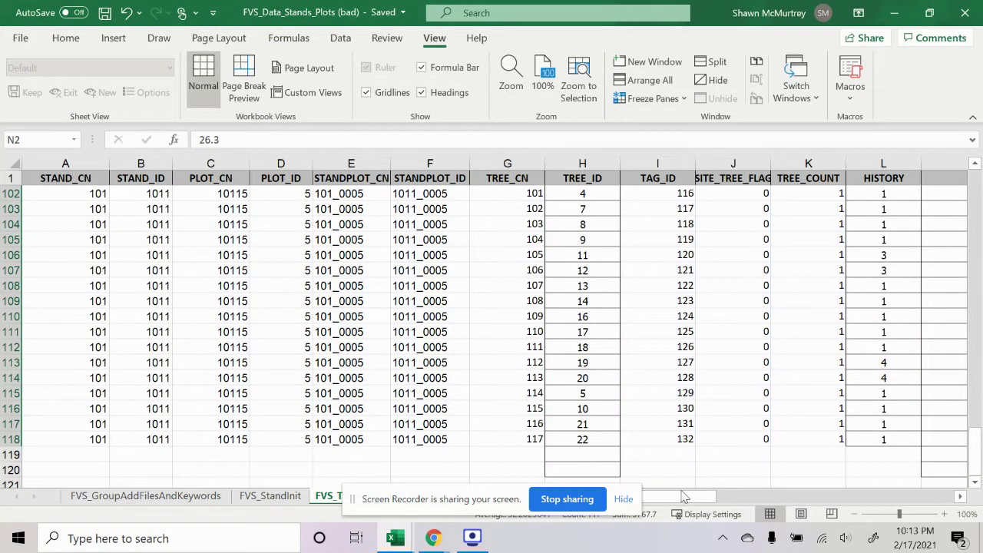
mouse_move(477, 540)
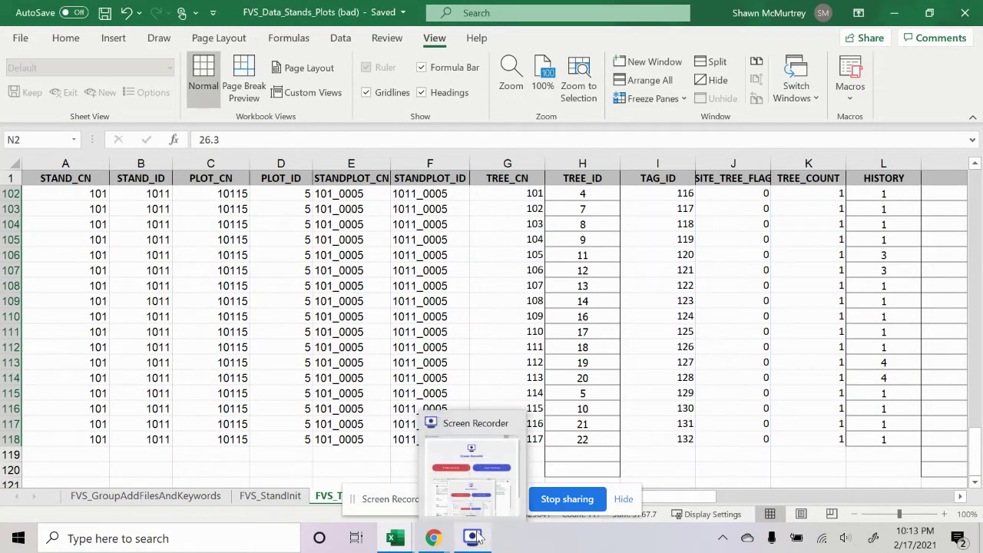
left_click_drag(666, 502, 723, 495)
- Switch to the 127.0.0.1:4452 FVS session showing the Run 16 output
left_click(895, 12)
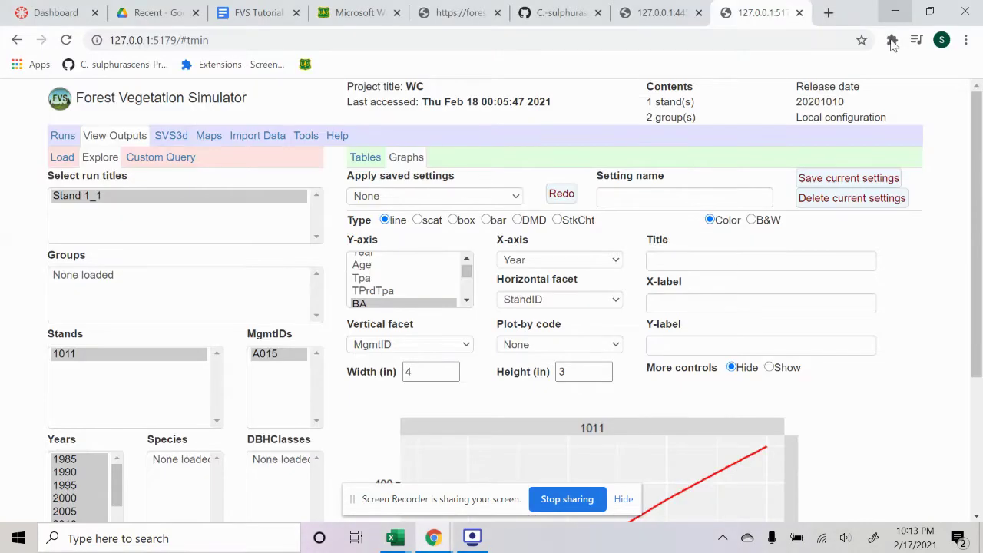
scroll(979, 146, "down", 2)
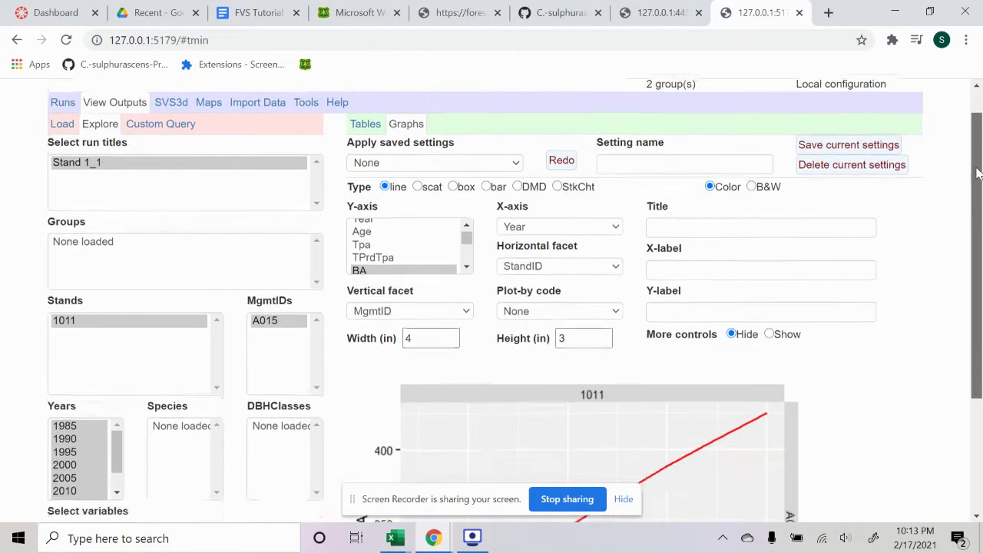
left_click(669, 17)
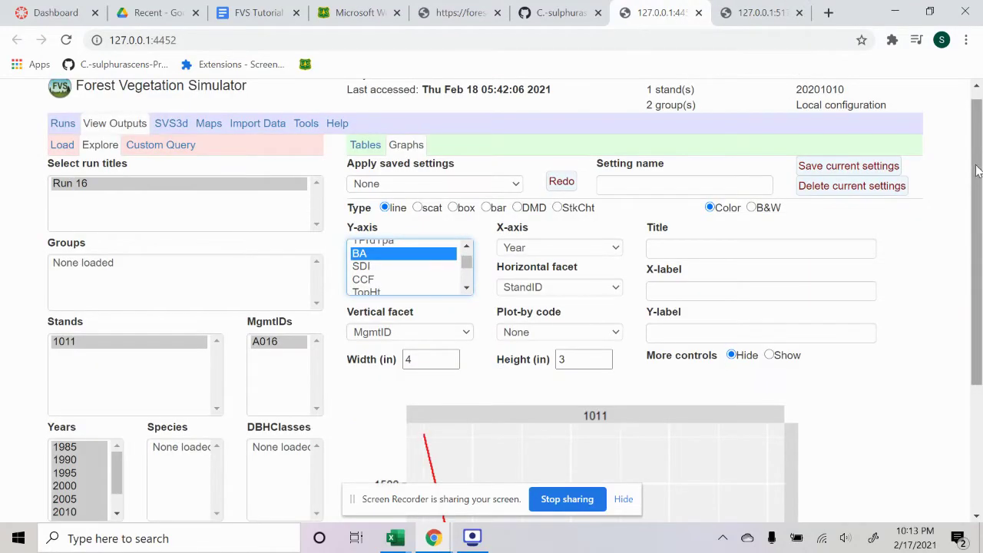
left_click_drag(978, 170, 939, 311)
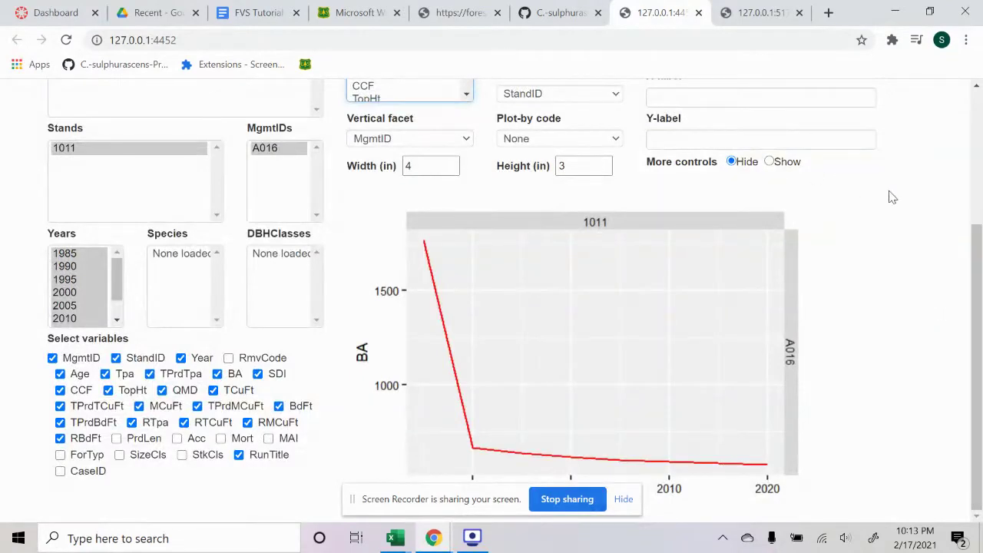
- Dismiss the sharing notice, view Run 16 as a table, then scroll back to its BA graph
scroll(944, 230, "up", 3)
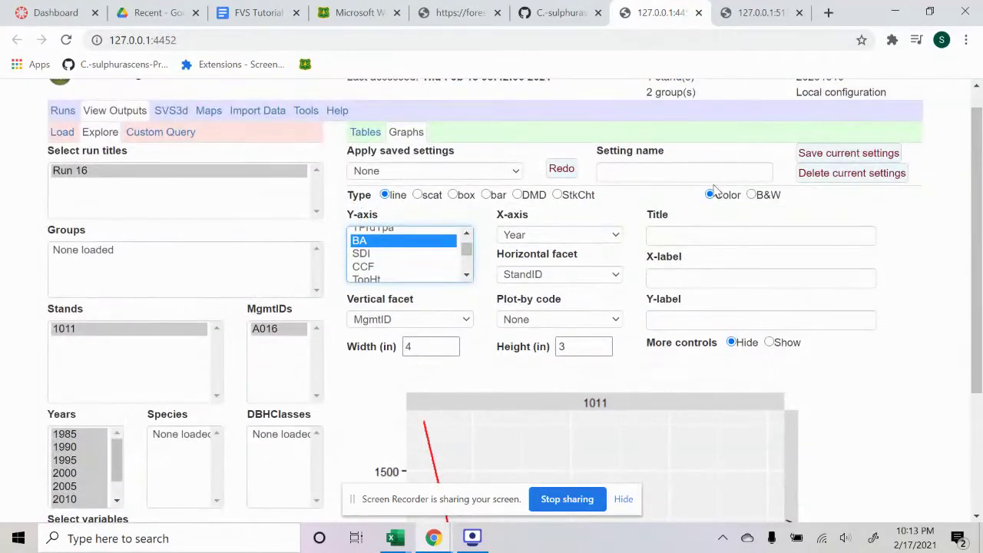
scroll(718, 194, "down", 3)
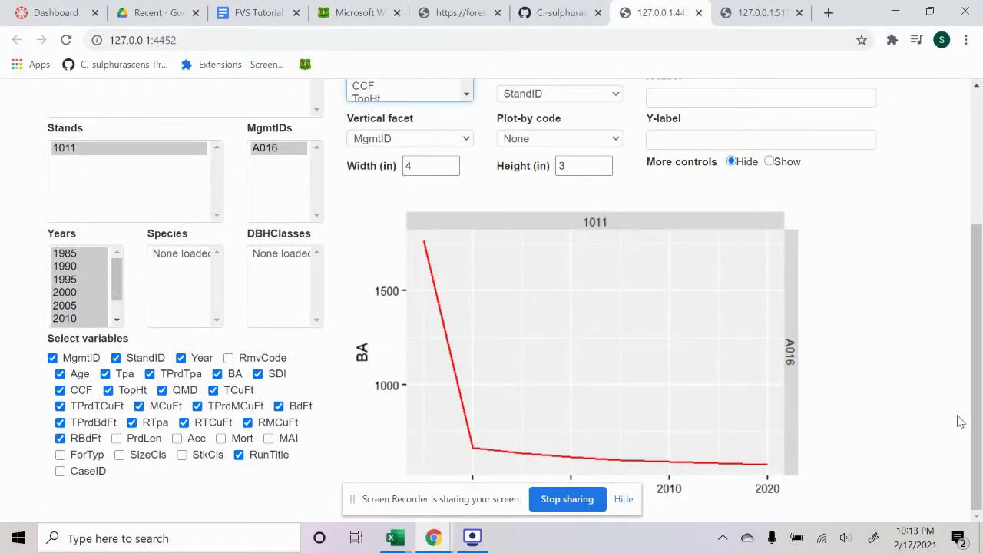
left_click(623, 499)
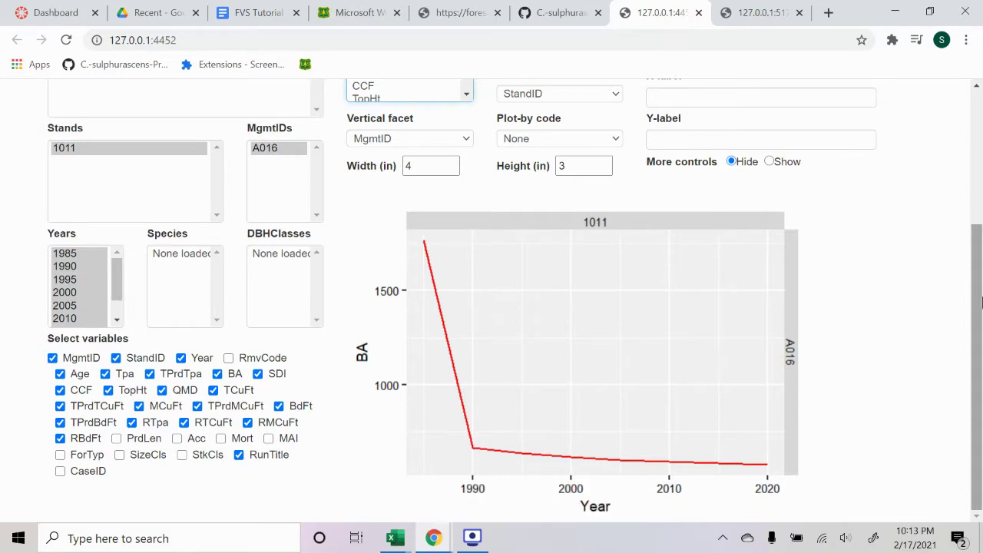
scroll(977, 308, "up", 3)
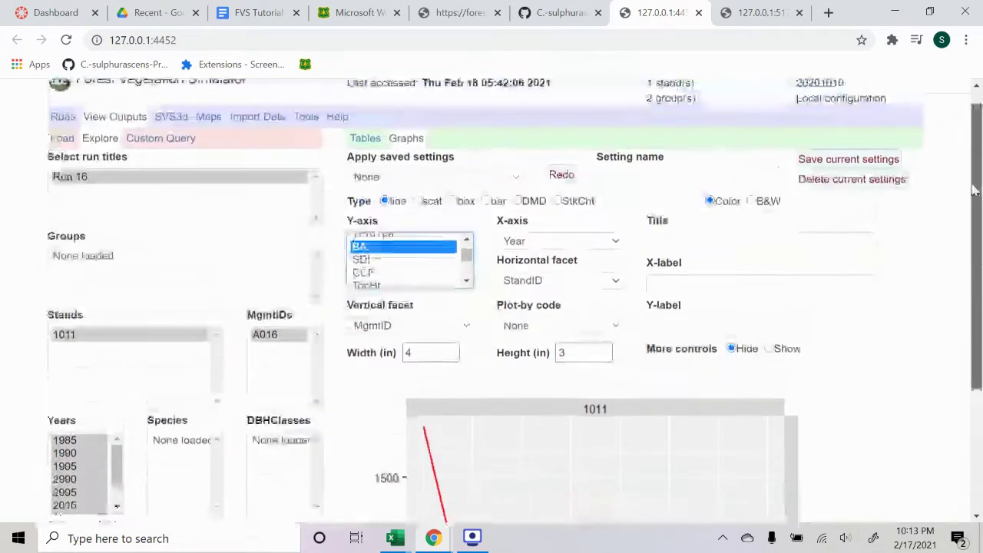
left_click(365, 139)
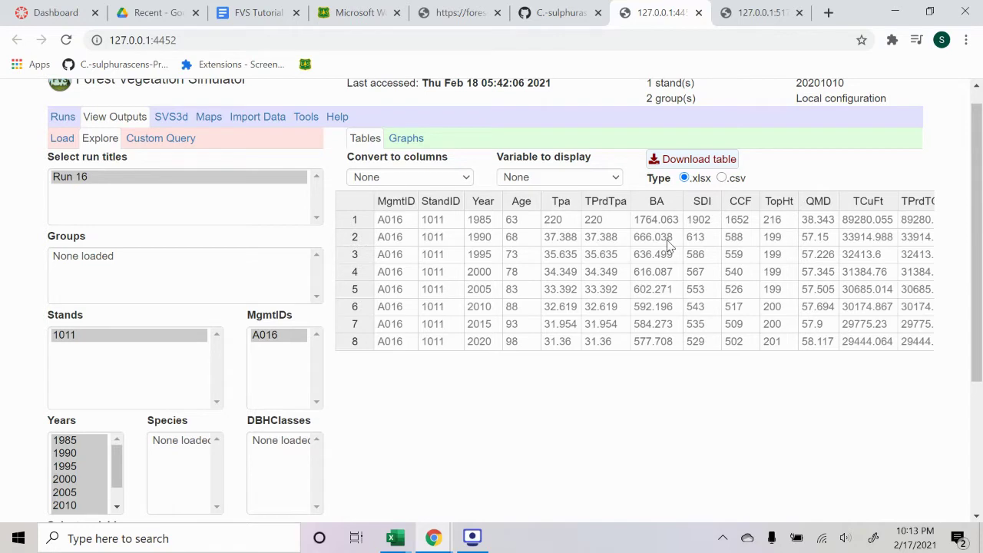
left_click(404, 140)
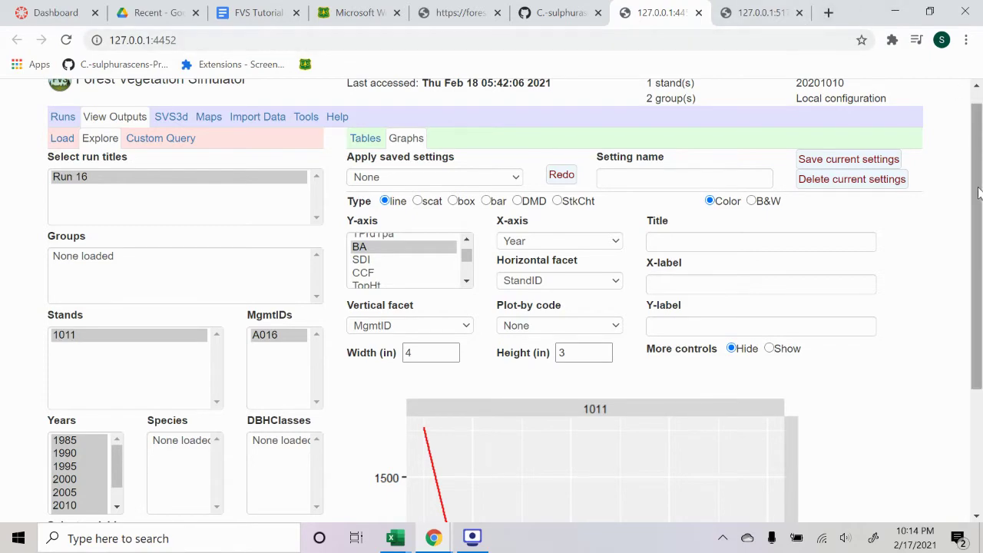
left_click_drag(975, 169, 975, 290)
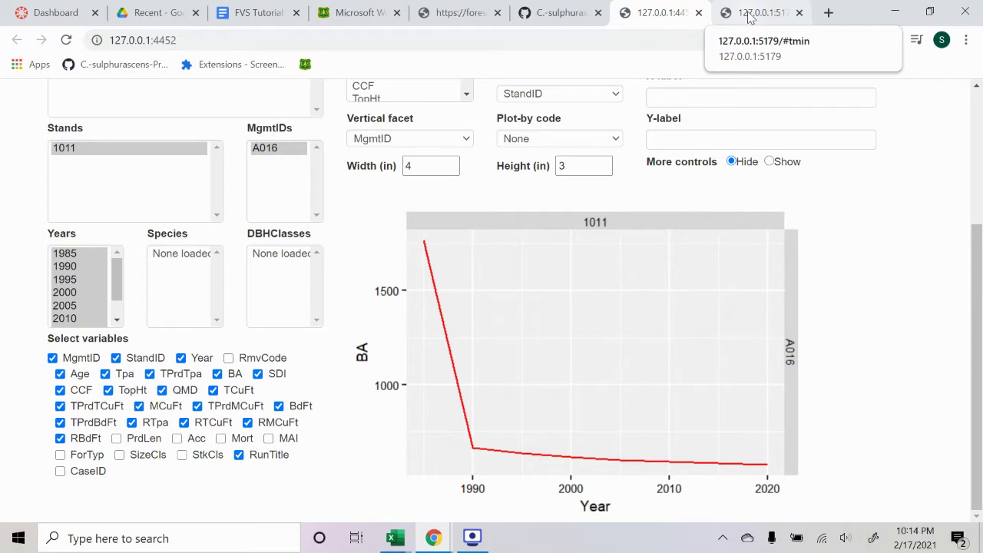
- Hide the browser windows and bring up the FVS_Data_Stands_Plots (bad) workbook in Excel
left_click(895, 10)
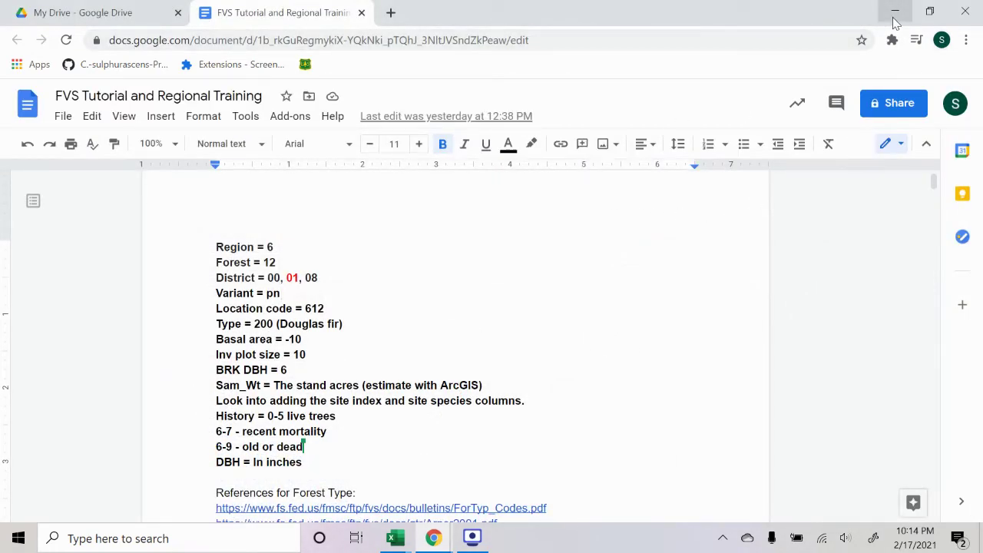
left_click(894, 19)
mouse_move(395, 537)
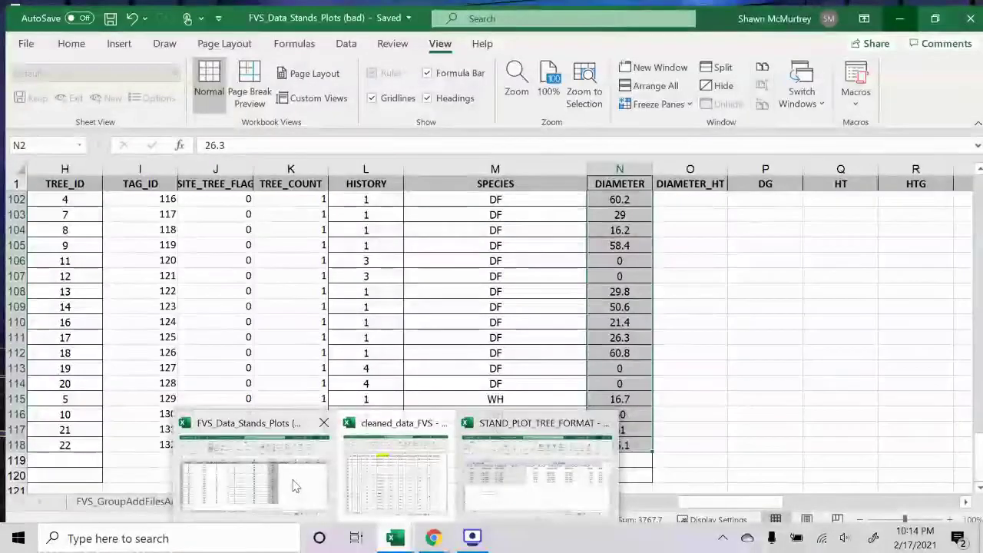
left_click(293, 484)
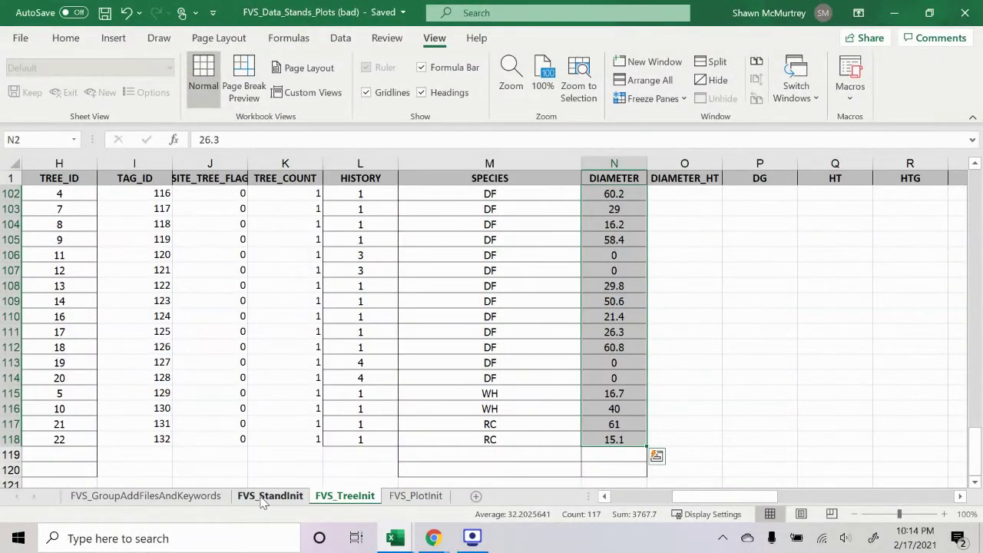
left_click_drag(729, 498, 630, 499)
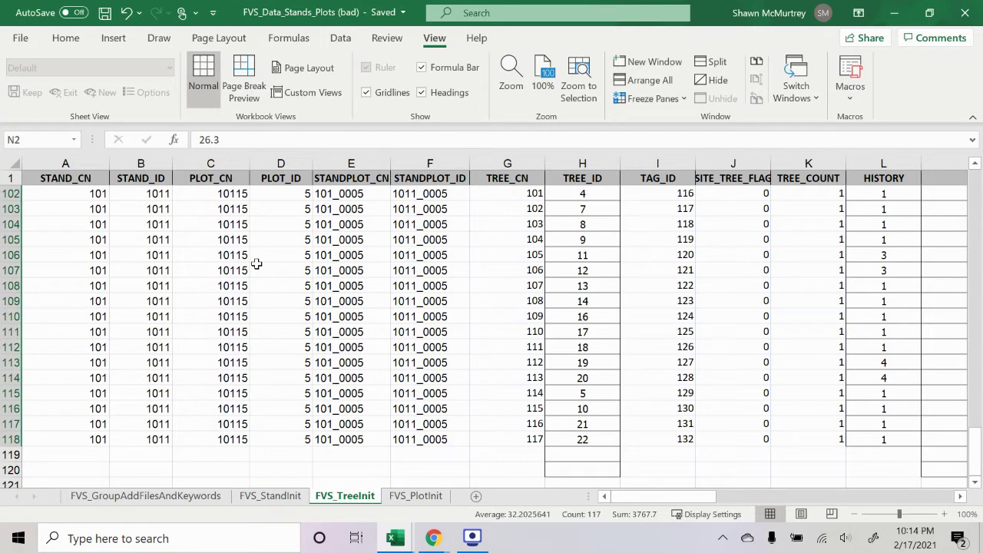
- Look at the FVS_GroupAddFilesAndKeywords sheet, then bring the FVS 127.0.0.1:4452 window forward
left_click(173, 499)
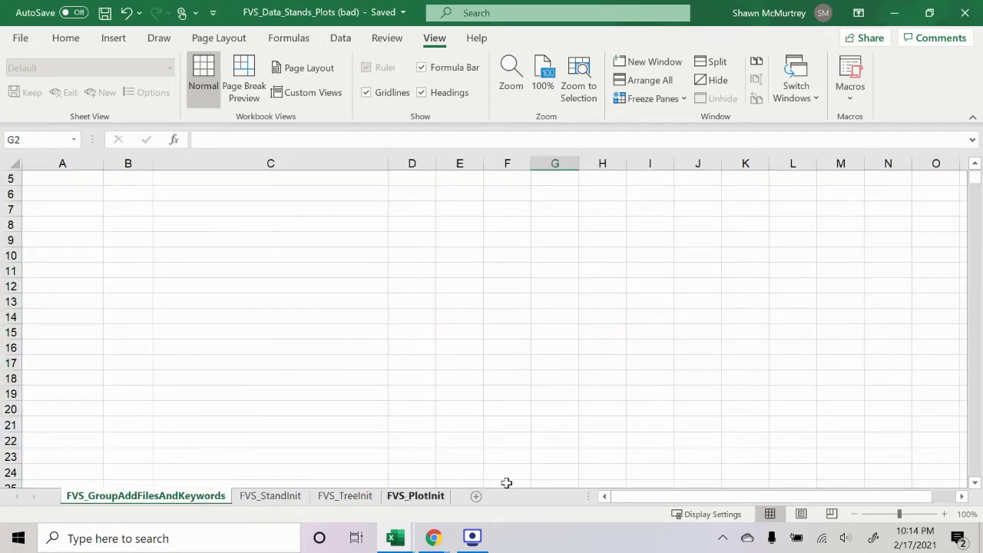
scroll(977, 149, "up", 2)
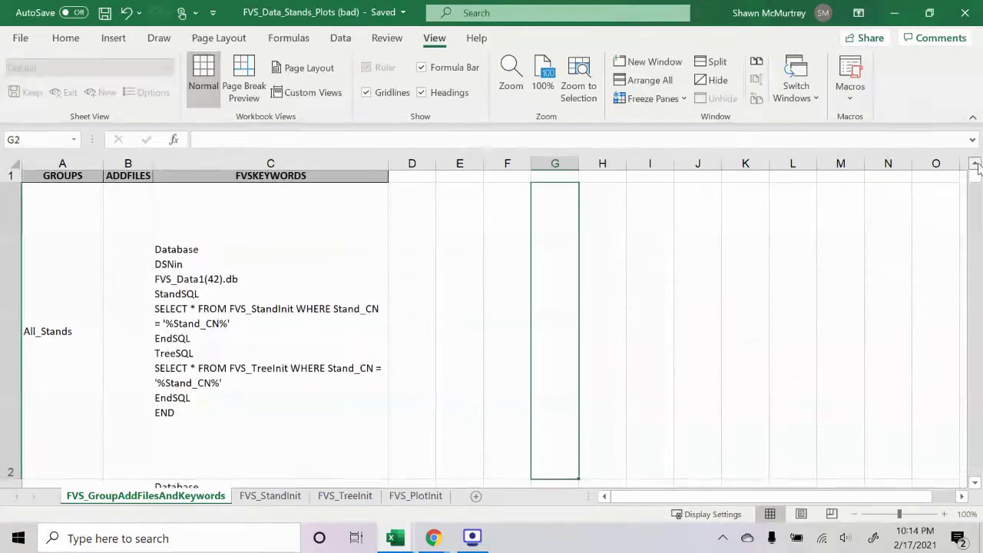
mouse_move(424, 530)
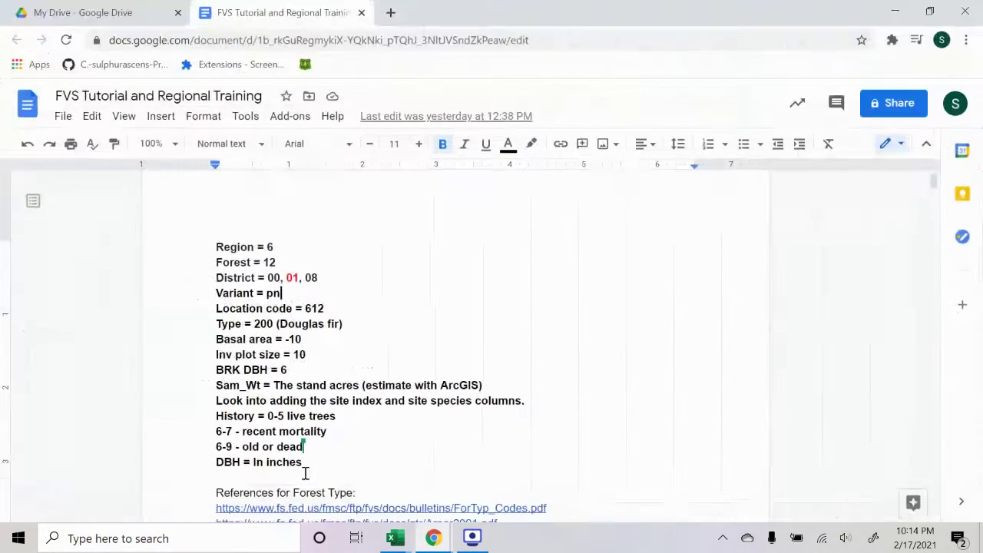
left_click(386, 470)
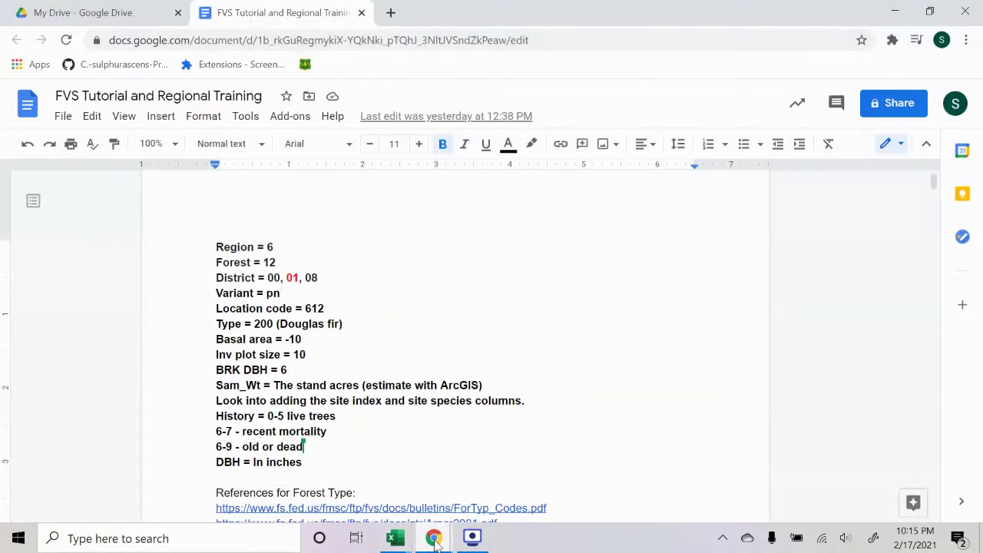
mouse_move(424, 543)
left_click(272, 456)
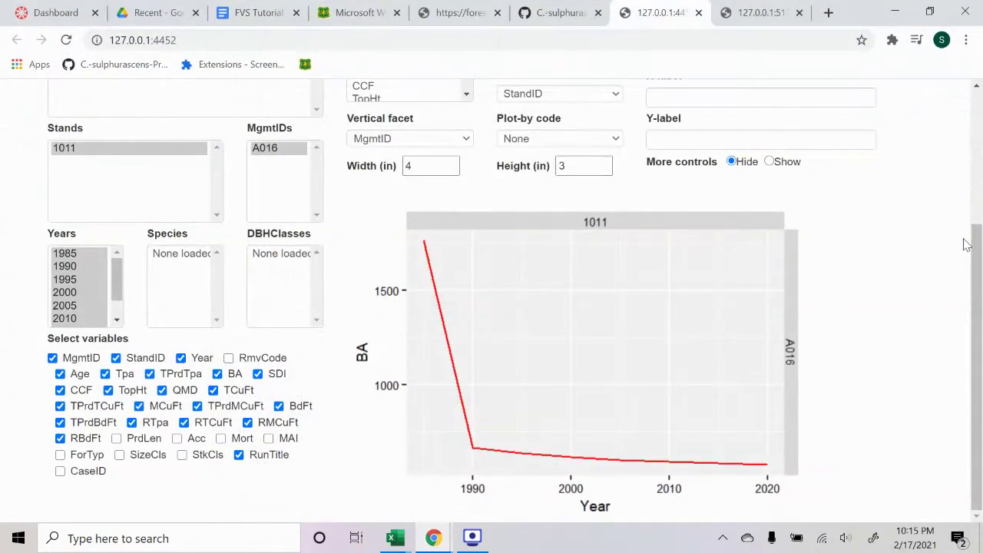
- On the Import Data page, install a blank database to replace the inventory data
scroll(430, 261, "up", 3)
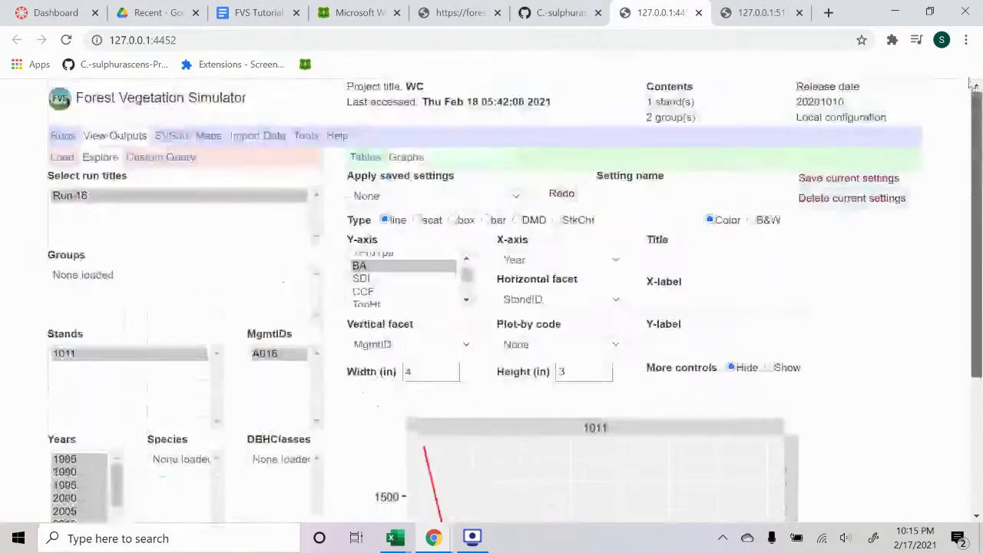
left_click(260, 138)
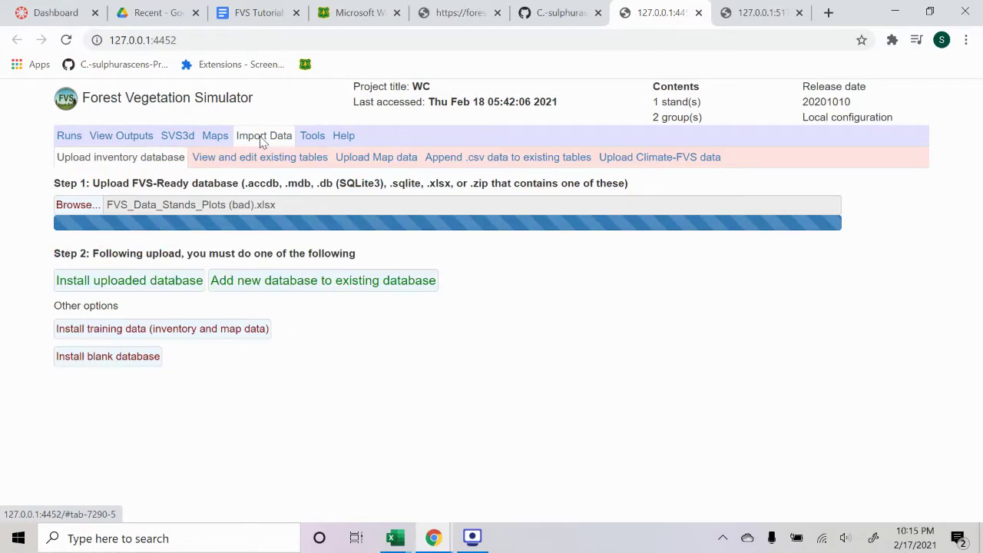
left_click(127, 358)
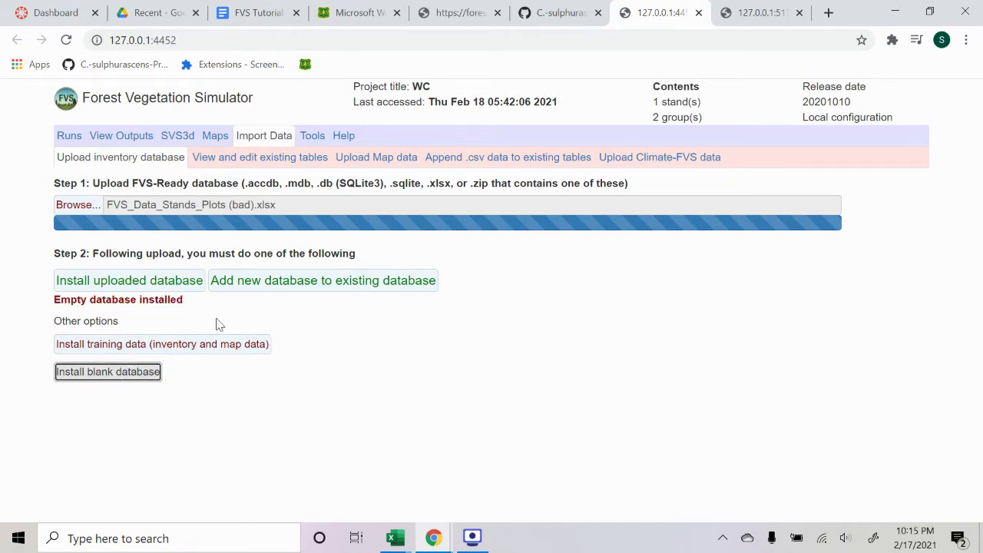
- Review the empty FVS_StandInit grid under existing tables, then minimize the simulator browser window
left_click(238, 157)
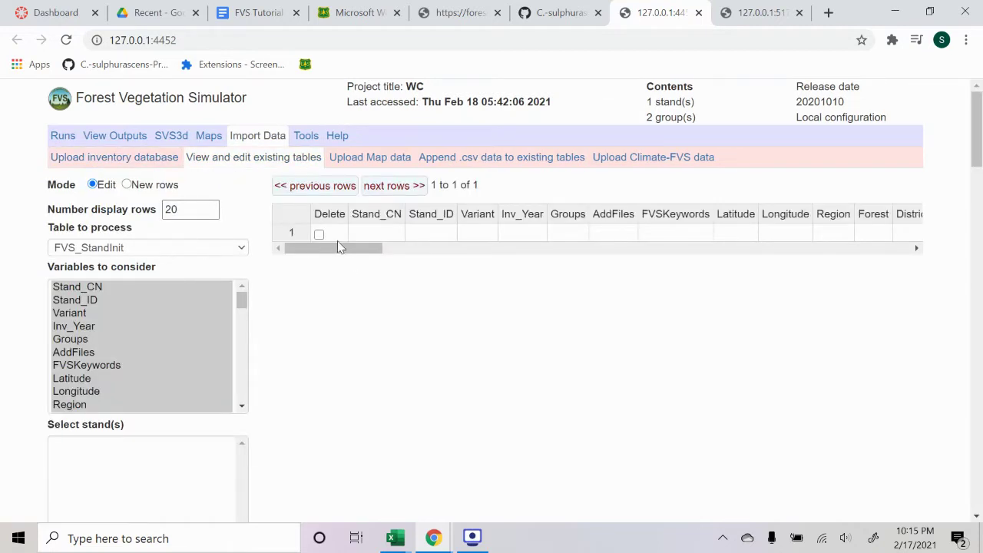
mouse_move(340, 248)
left_mouse_down()
mouse_move(588, 268)
mouse_move(847, 254)
mouse_move(917, 233)
mouse_move(340, 235)
left_mouse_up()
scroll(341, 209, "down", 1)
scroll(341, 209, "down", 4)
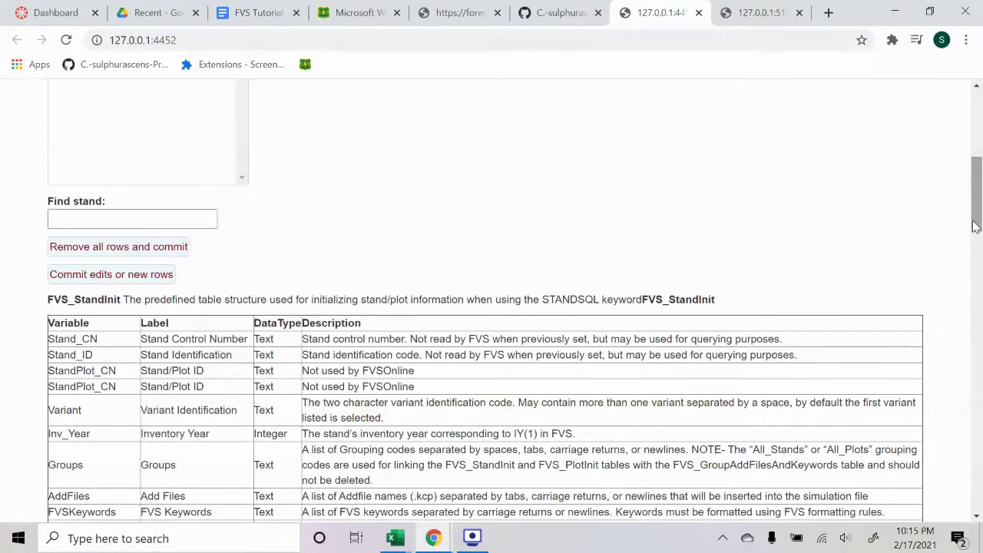
scroll(979, 313, "down", 15)
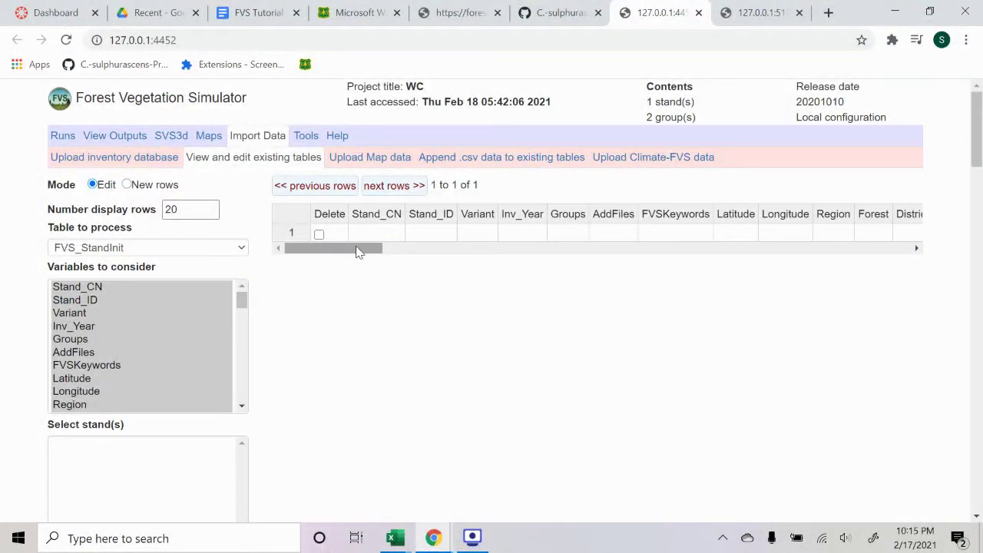
left_click_drag(357, 252, 238, 217)
scroll(165, 361, "down", 2)
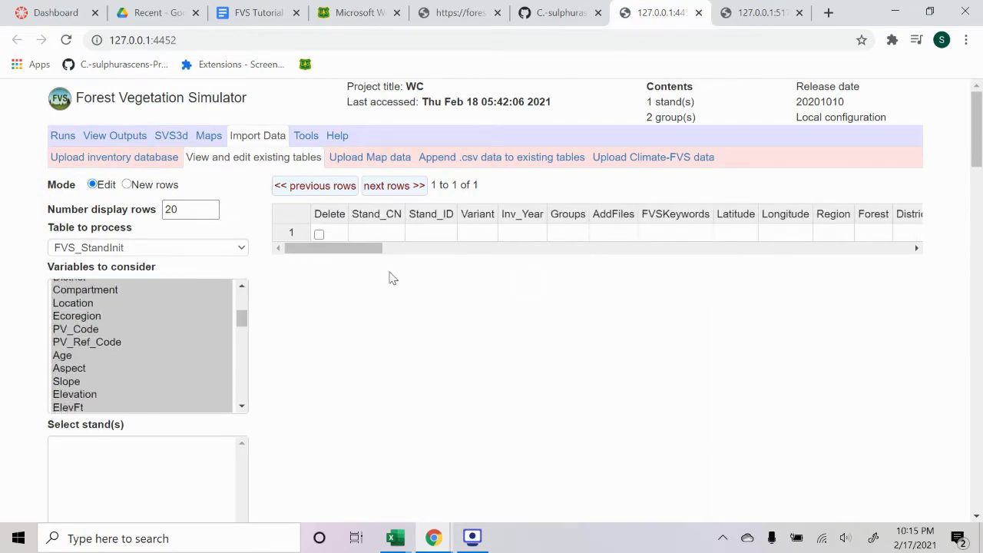
left_click(895, 11)
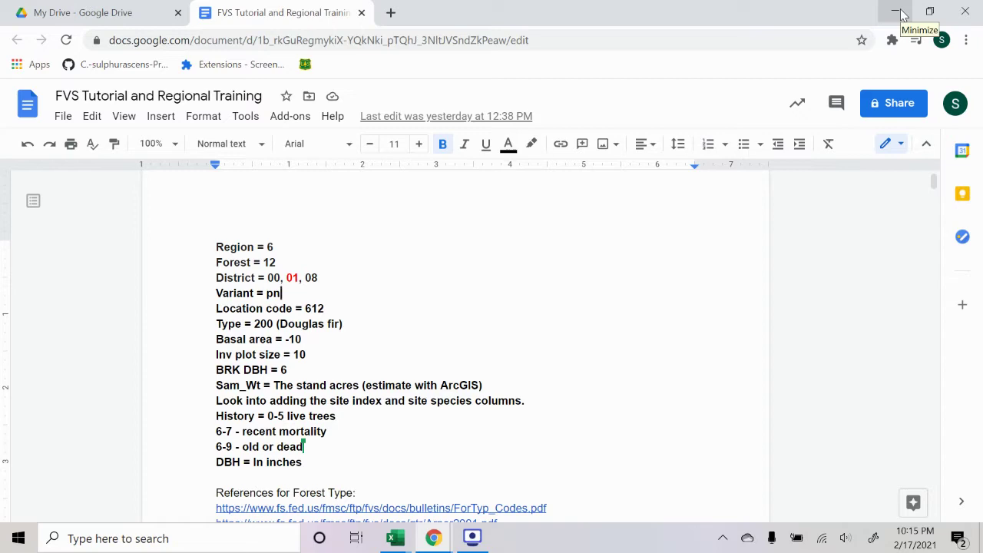
- Inspect the All_Plots and All_Stands keyword cells referencing FVS_Data1(42).db on FVS_GroupAddFilesAndKeywords
left_click(896, 11)
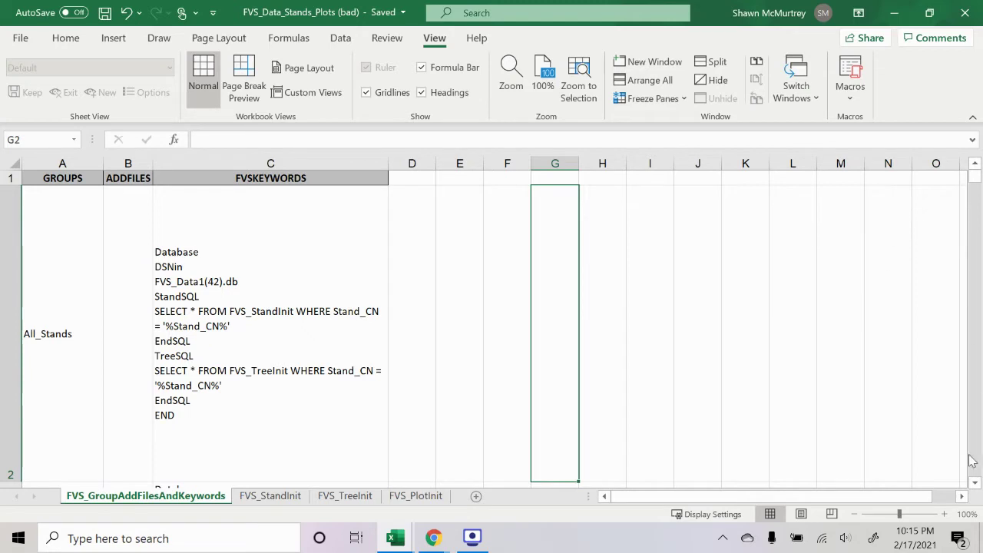
left_click(974, 482)
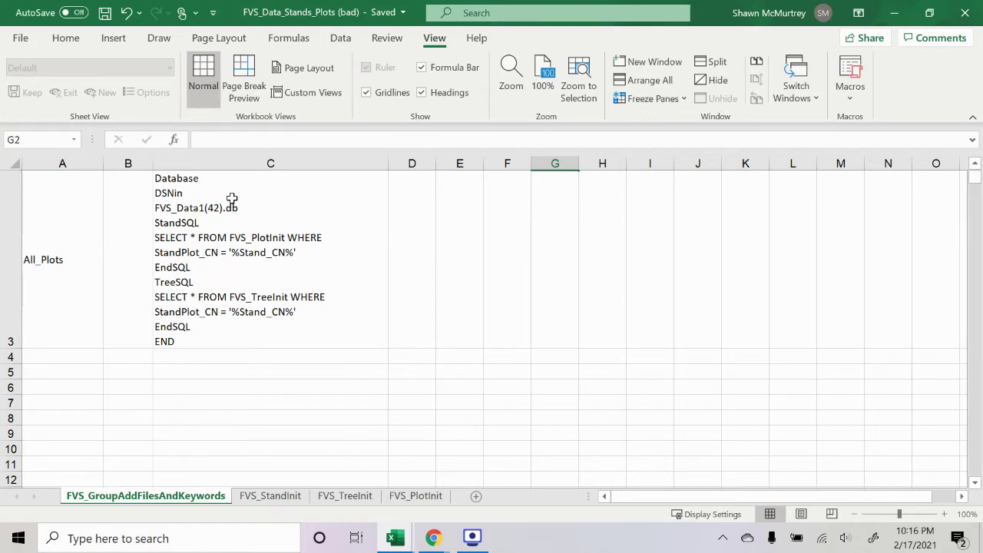
left_click(232, 198)
left_click(974, 163)
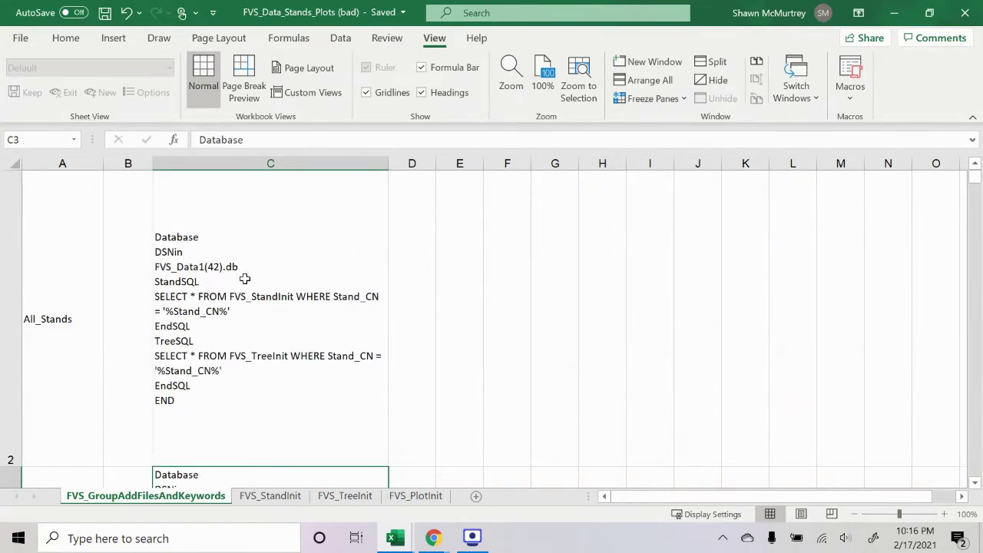
scroll(244, 277, "down", 3)
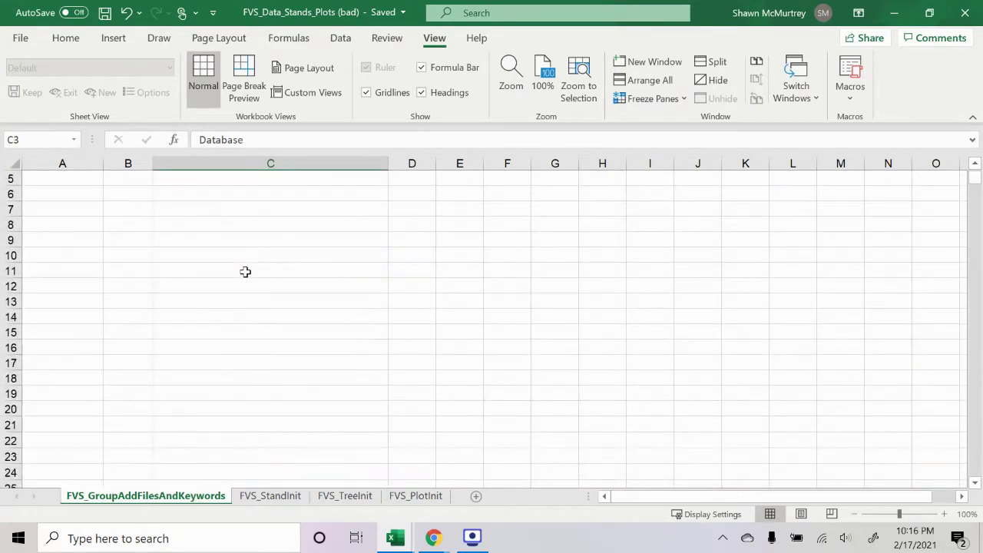
scroll(245, 272, "up", 3)
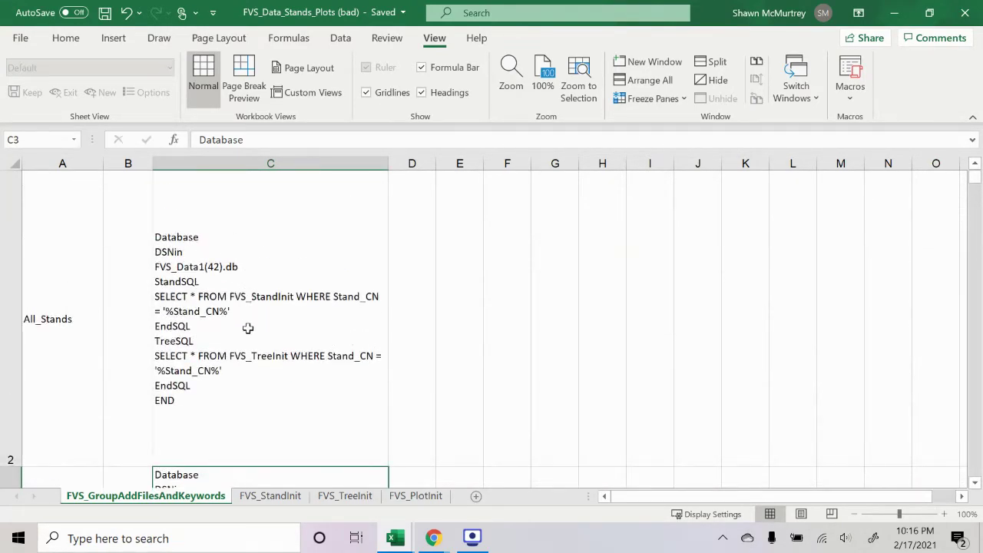
- On FVS_StandInit, inspect STAND_CN 101 in A2 and STAND_ID 1011 in B2
left_click(279, 499)
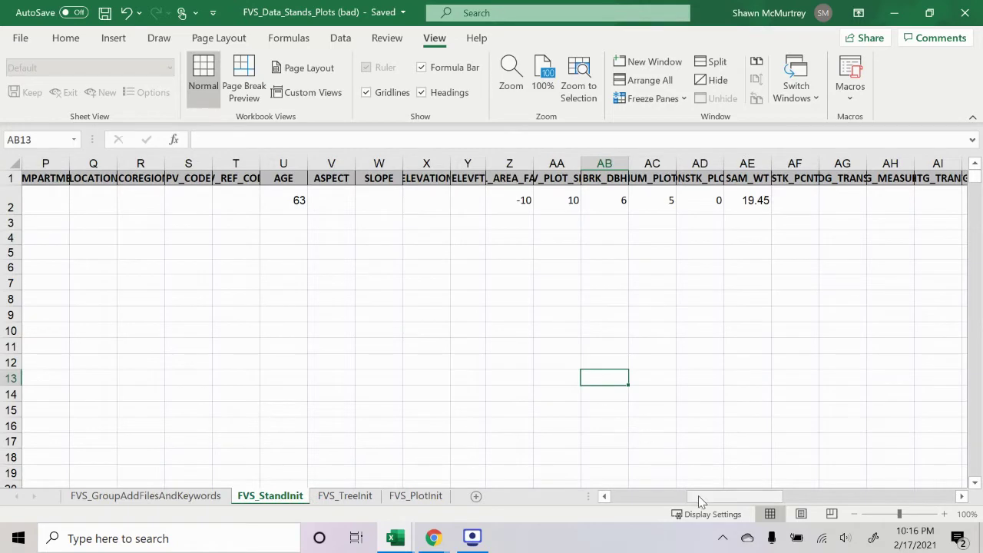
left_click_drag(697, 496, 556, 497)
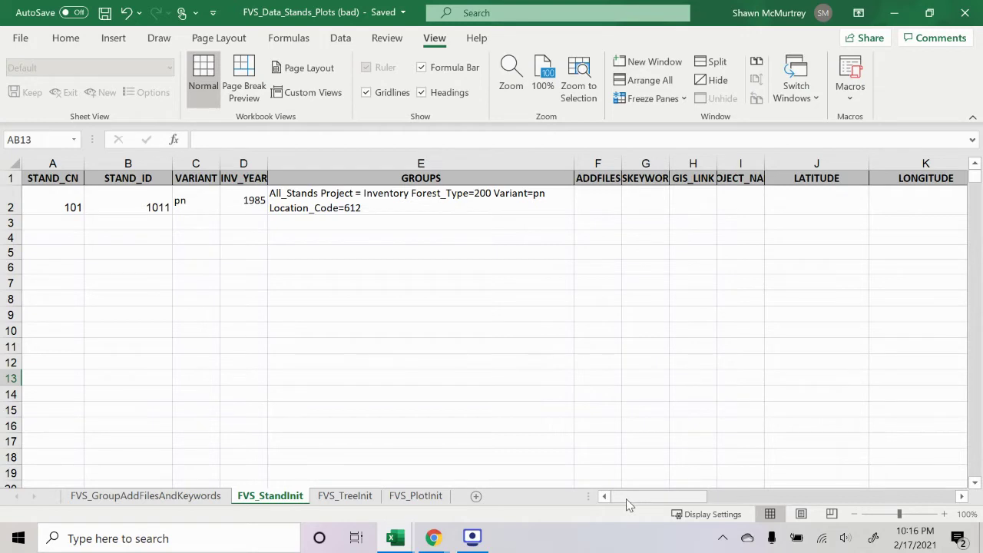
left_click(66, 214)
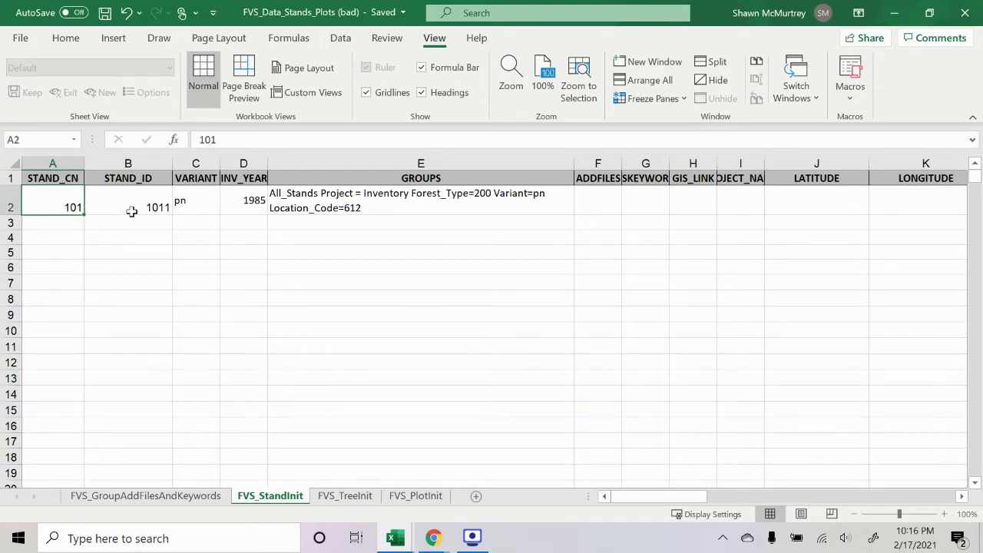
left_click(131, 211)
left_click(46, 198)
left_click(120, 211)
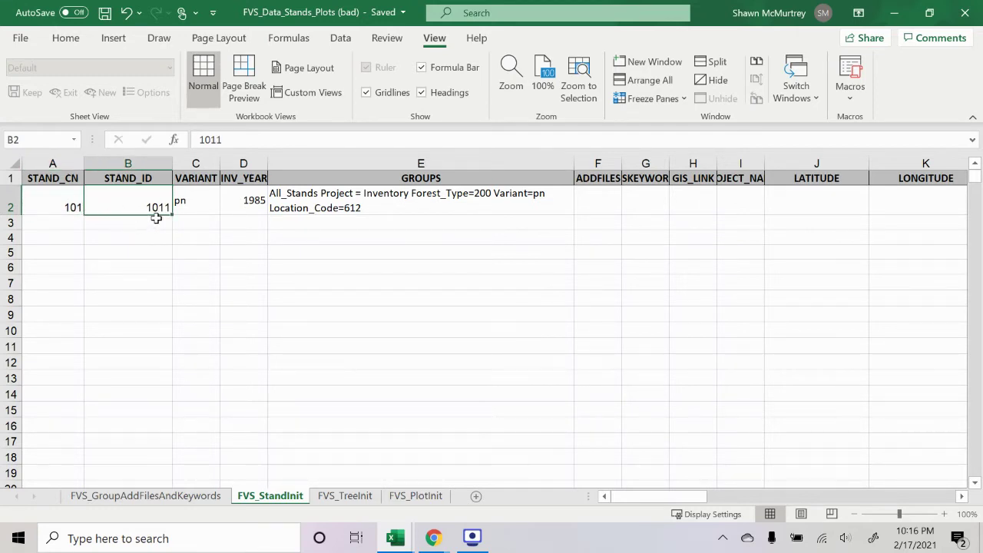
mouse_move(405, 535)
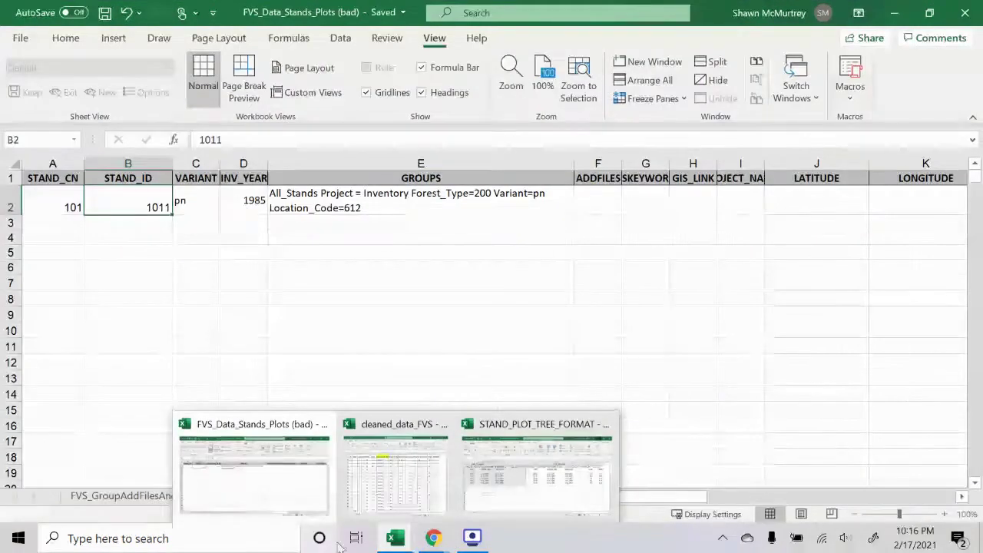
left_click(253, 470)
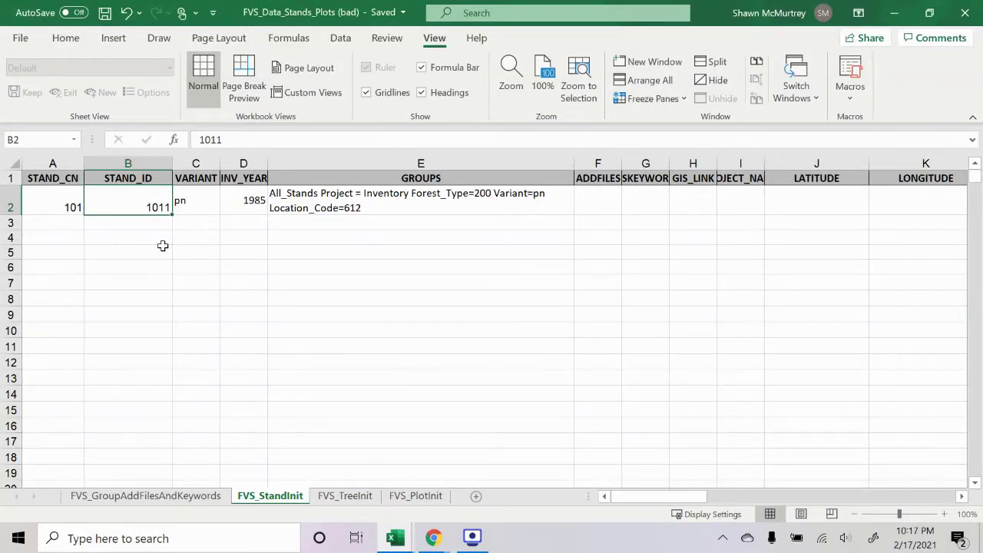
left_click(68, 208)
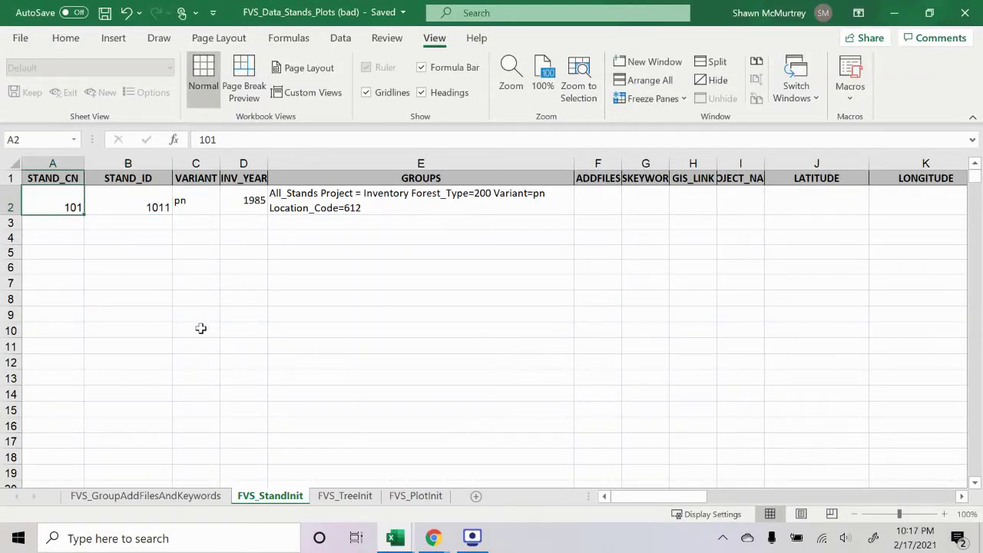
left_click(347, 498)
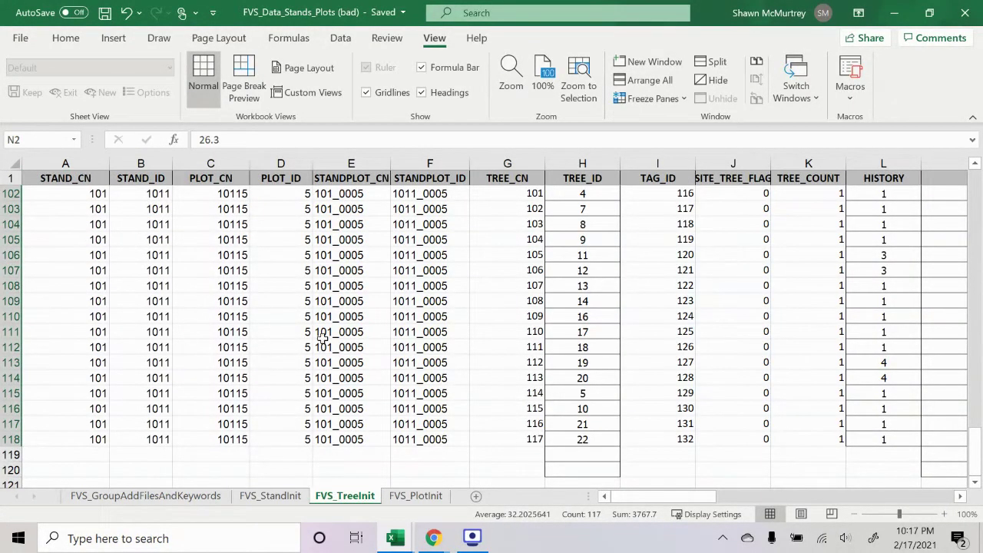
left_click(273, 496)
left_click(194, 206)
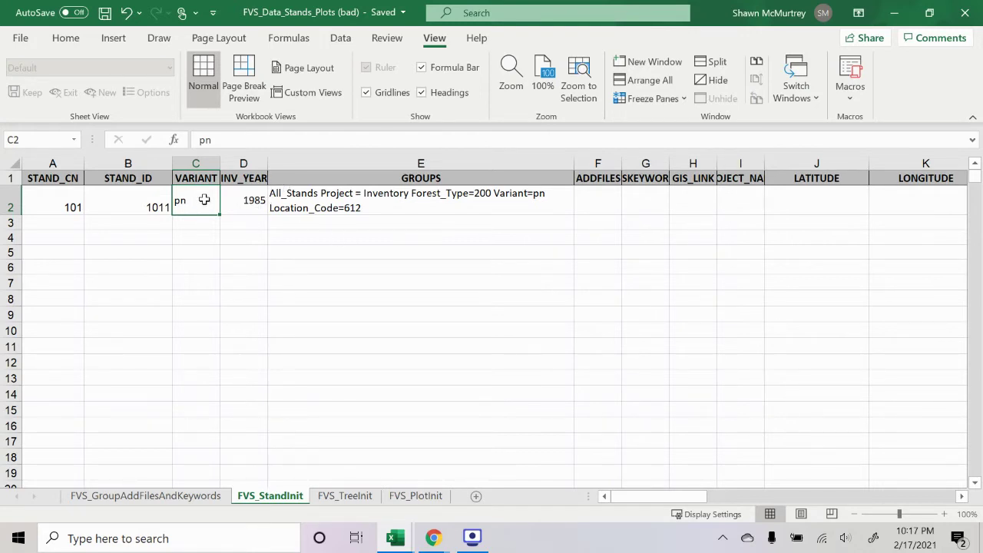
- Check INV_YEAR 1985 in D2 and the GROUPS codes in E2, then minimize Excel
left_click(254, 213)
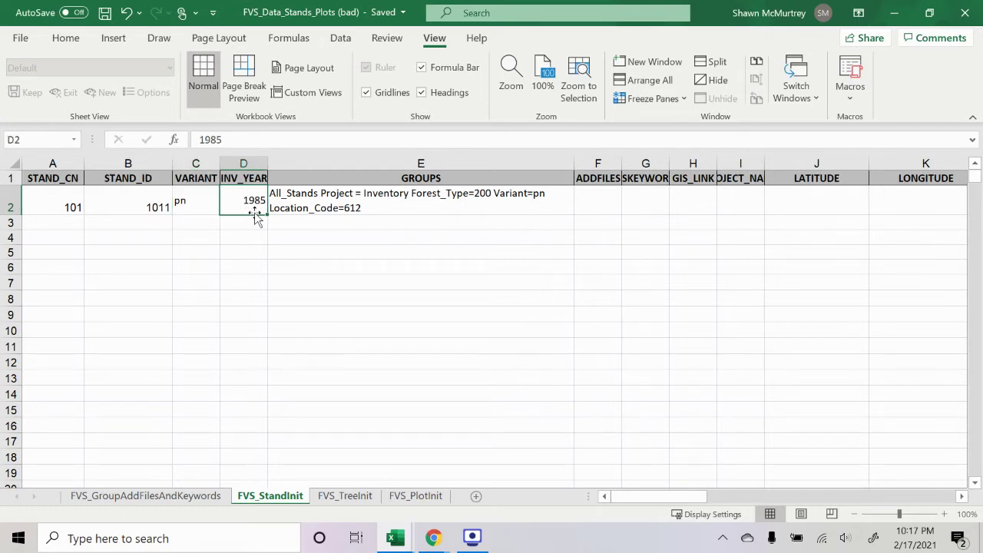
left_click(314, 207)
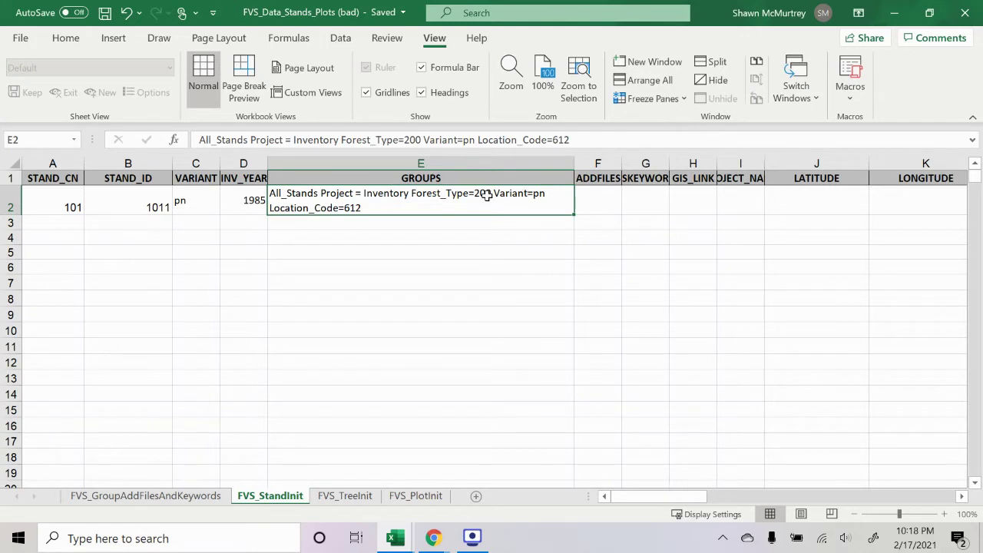
left_click(883, 14)
- Bring Chrome forward and switch to the ForTyp_Codes forest type codes PDF
mouse_move(433, 537)
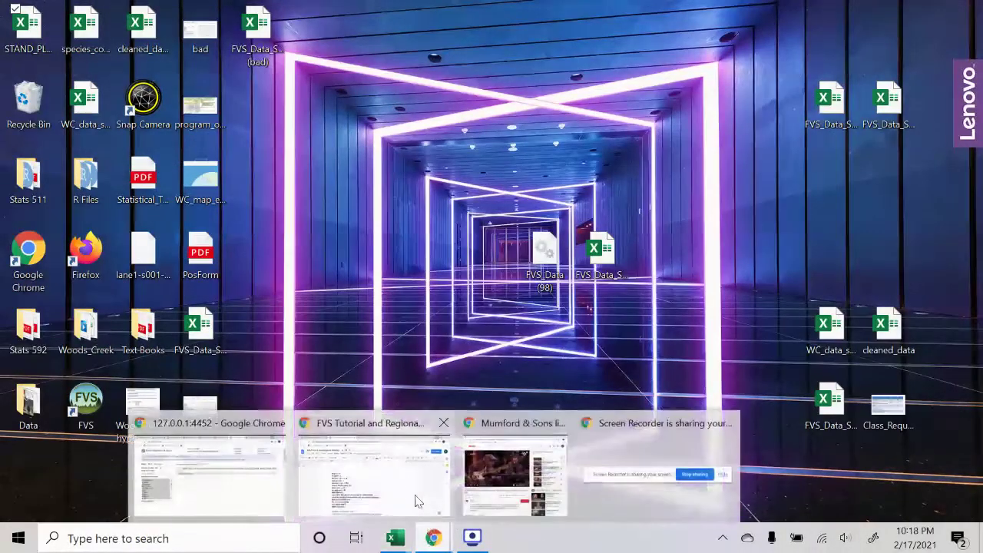
left_click(406, 487)
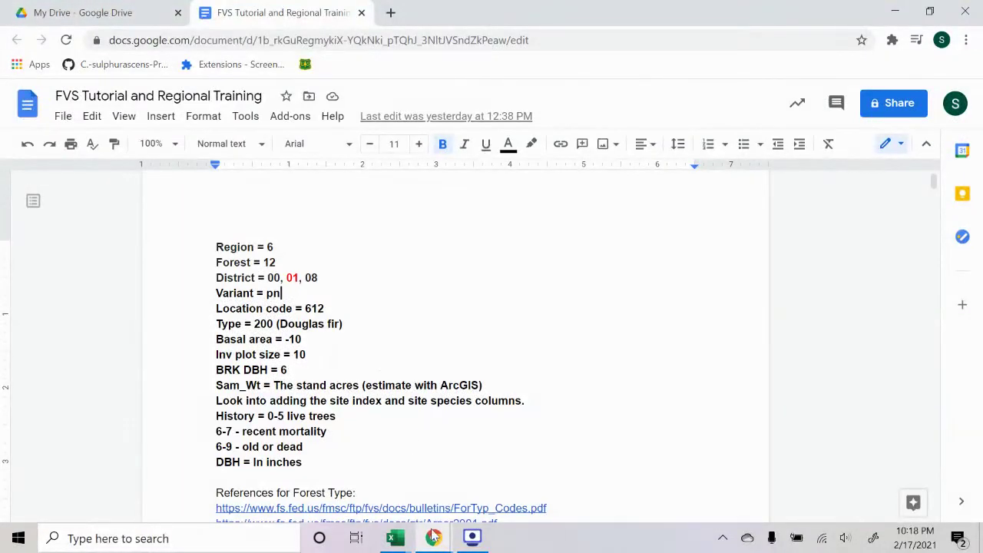
left_click(266, 469)
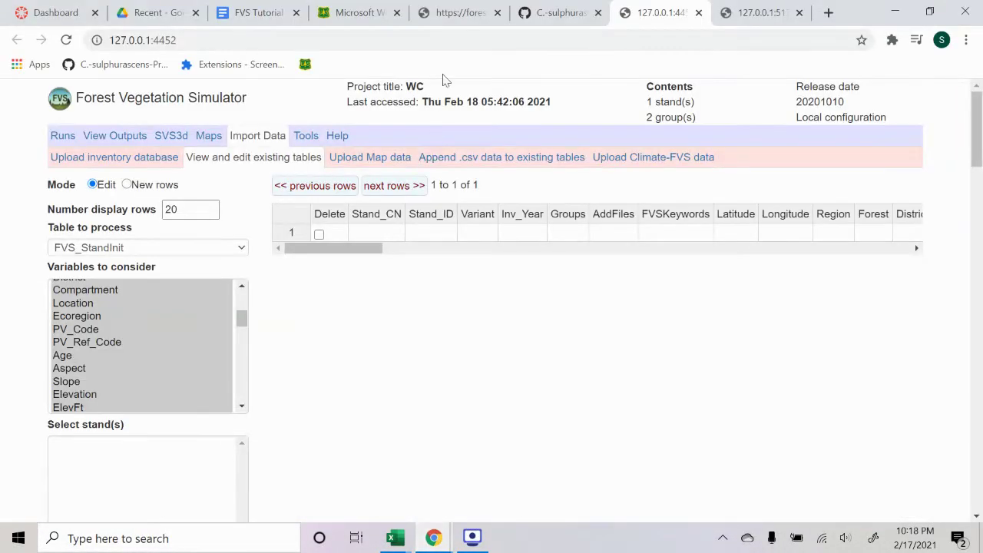
left_click(474, 14)
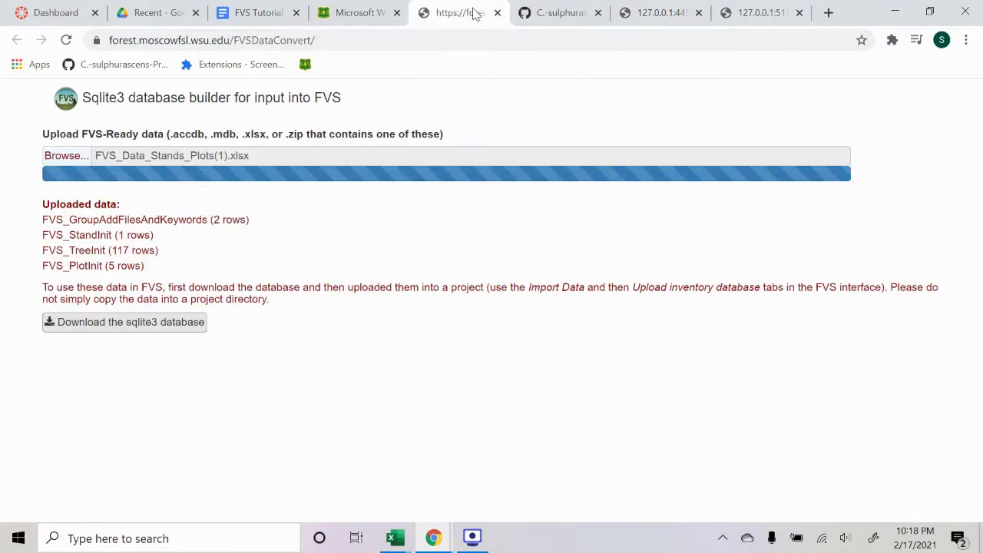
left_click(358, 17)
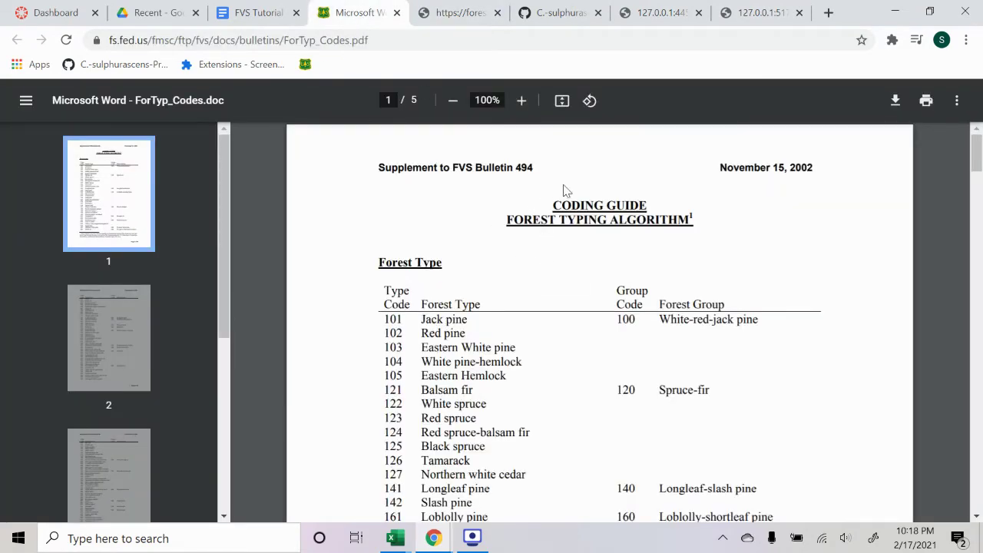
- Scroll through the forest type and group code tables to type code 951 on page 3
scroll(731, 307, "down", 5)
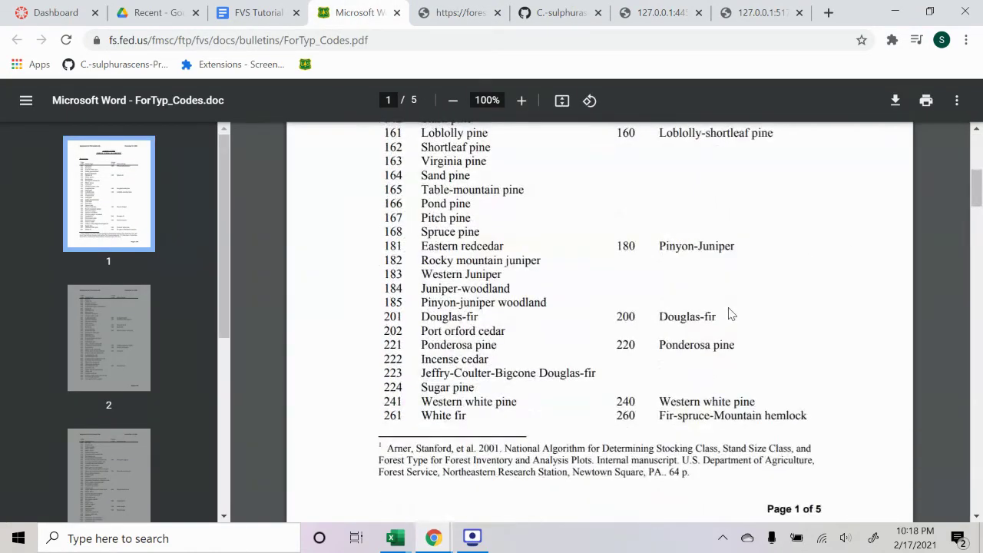
scroll(730, 315, "down", 2)
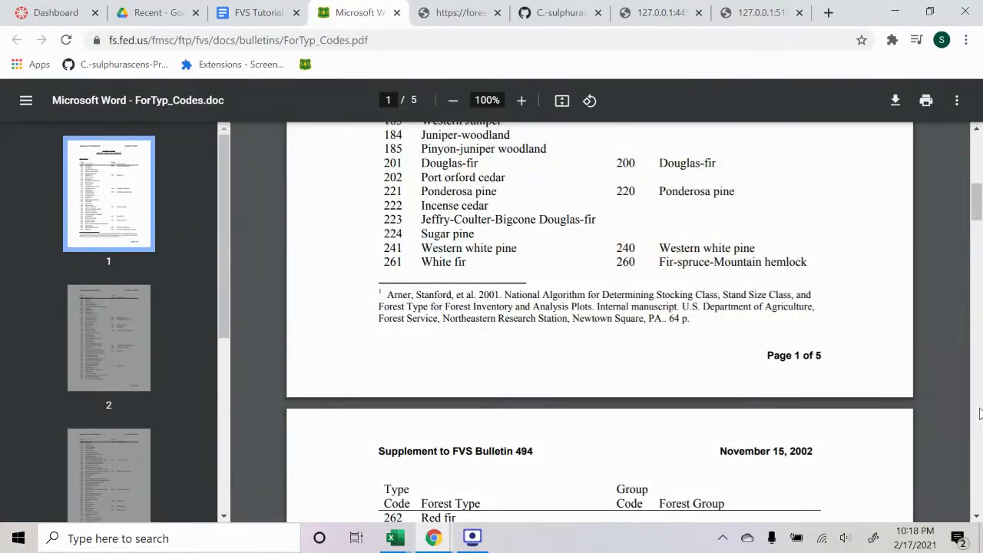
left_click_drag(978, 203, 949, 129)
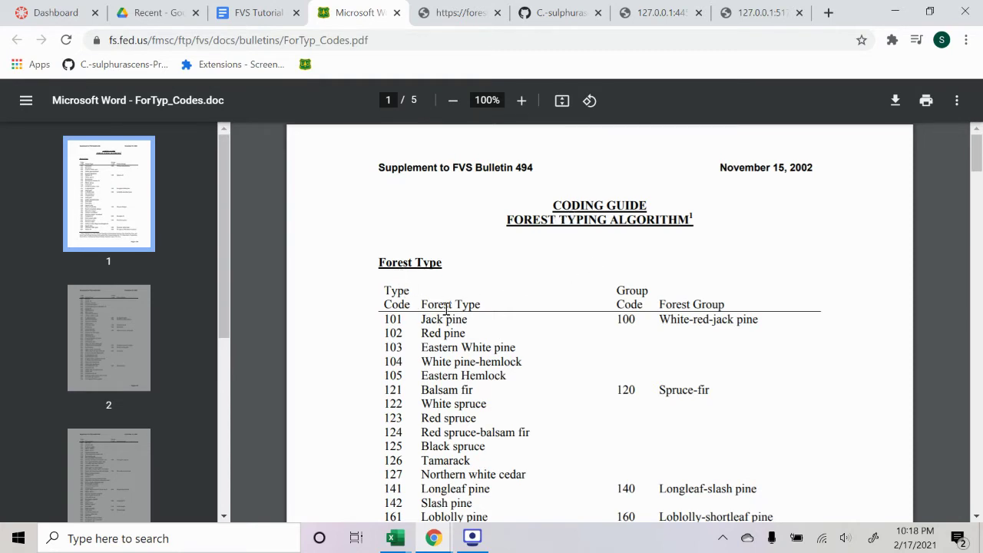
scroll(642, 311, "down", 1)
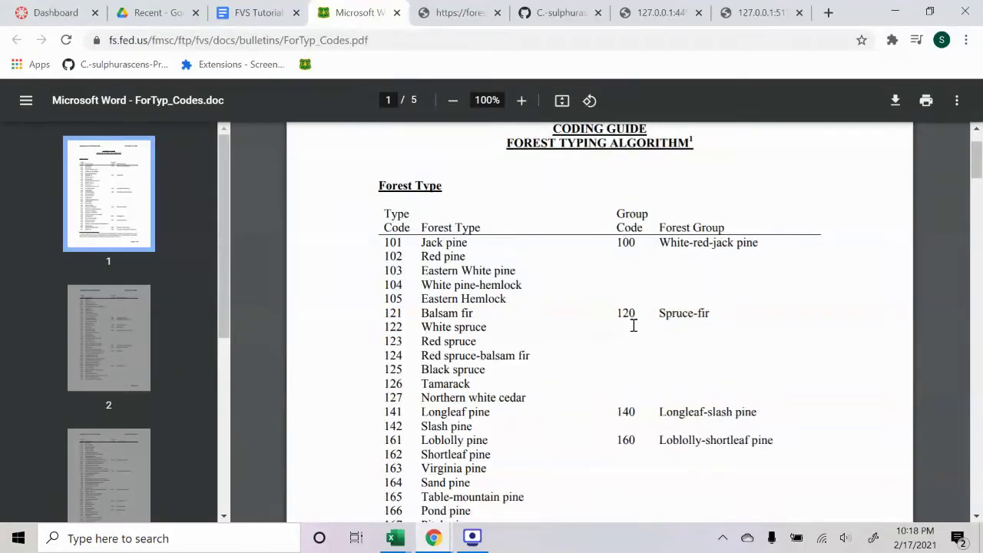
scroll(631, 326, "down", 2)
scroll(629, 330, "down", 2)
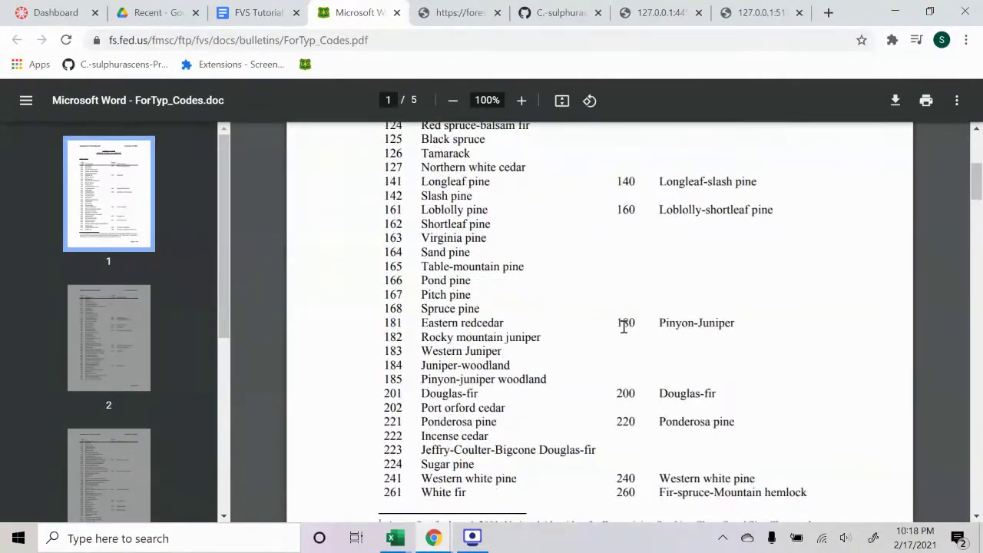
scroll(626, 322, "down", 2)
scroll(624, 314, "down", 8)
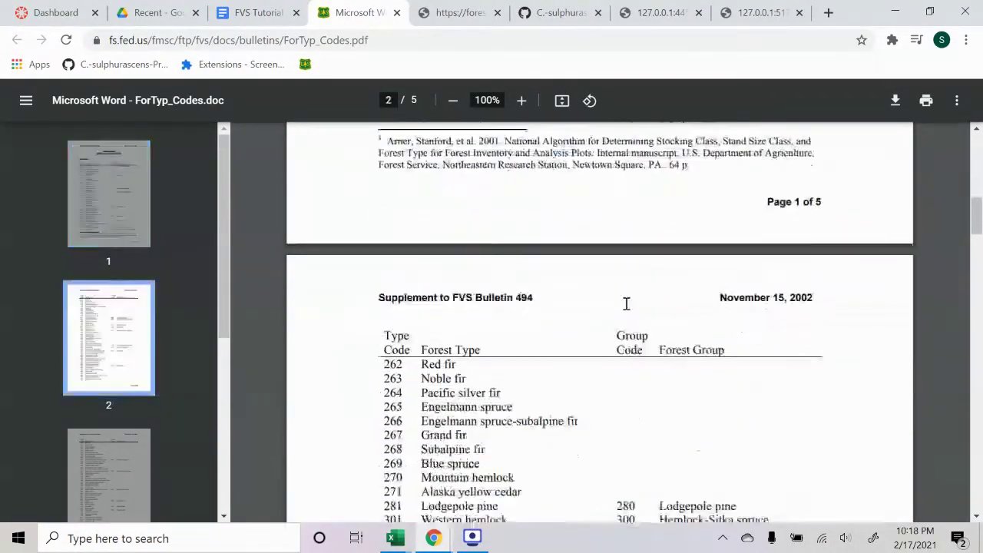
scroll(627, 302, "down", 15)
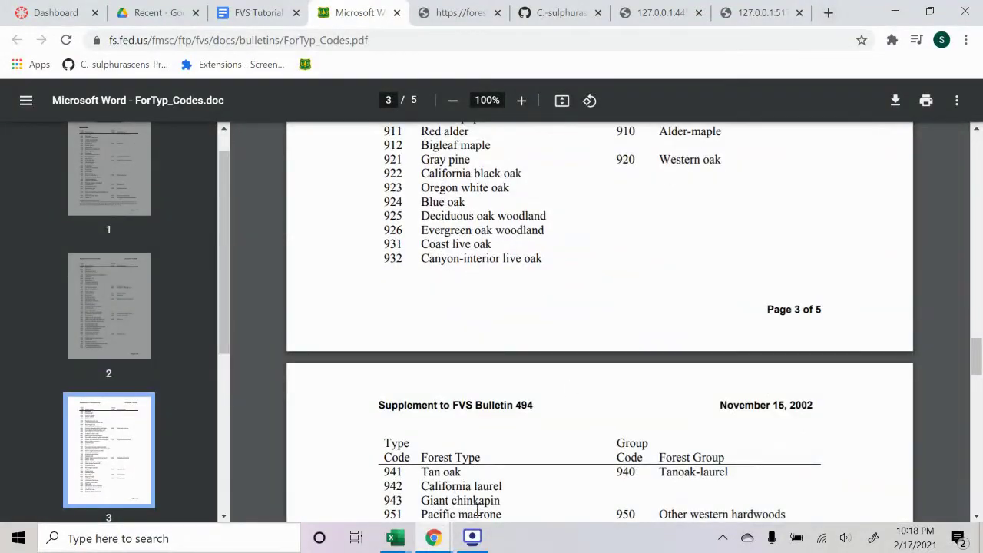
- Return to FVS_Data_Stands_Plots and check the stand's NAD83 datum, REGION 6 and FOREST 12
mouse_move(394, 537)
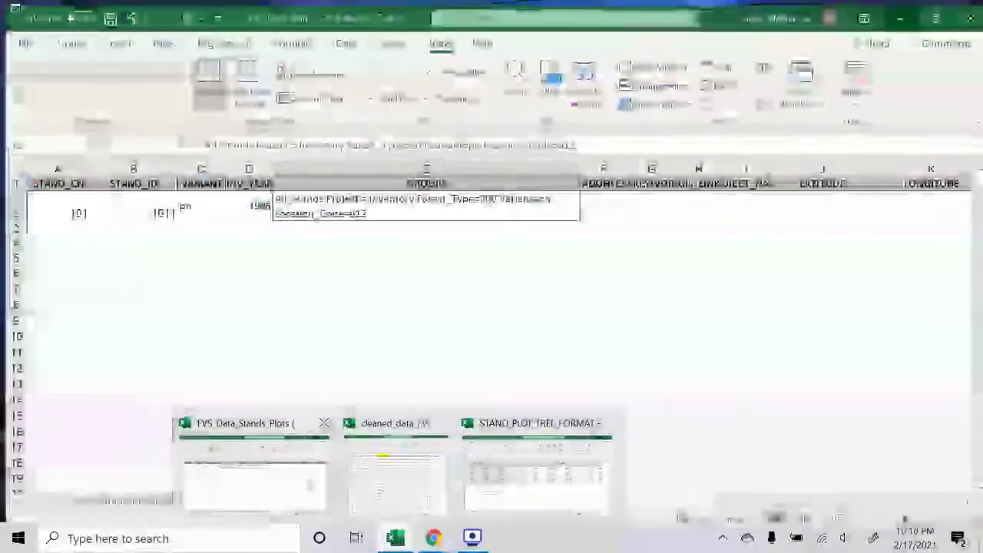
left_click(292, 476)
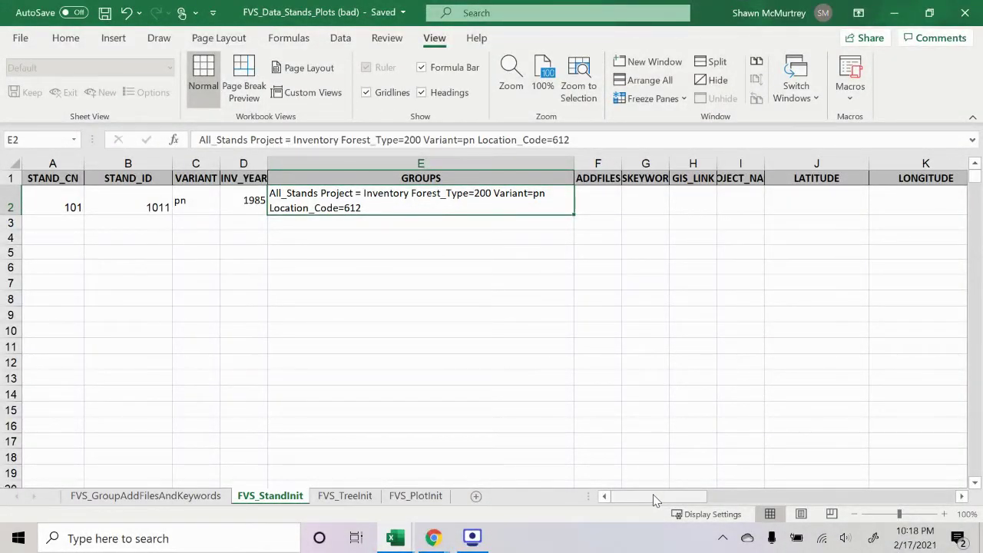
left_click_drag(653, 500, 677, 495)
left_click(449, 201)
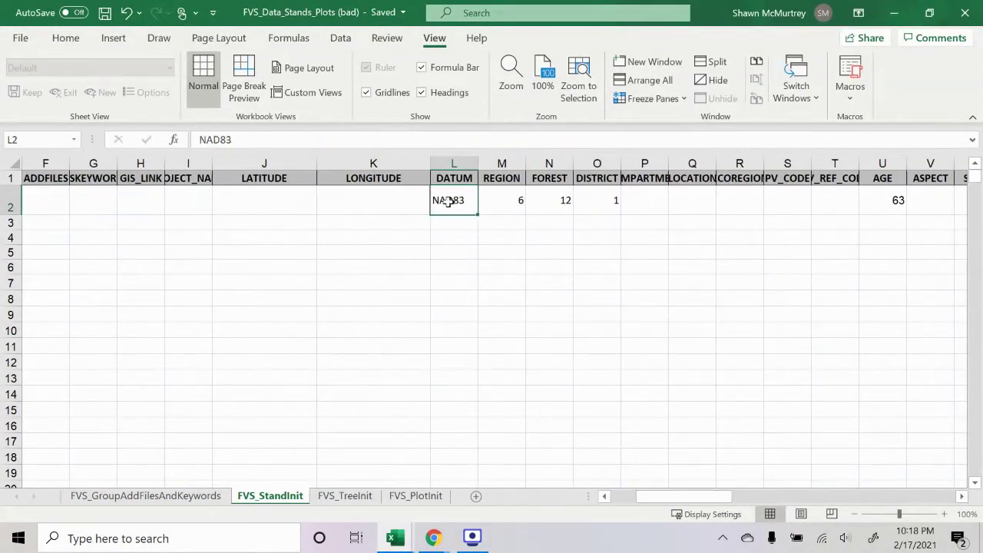
left_click(506, 209)
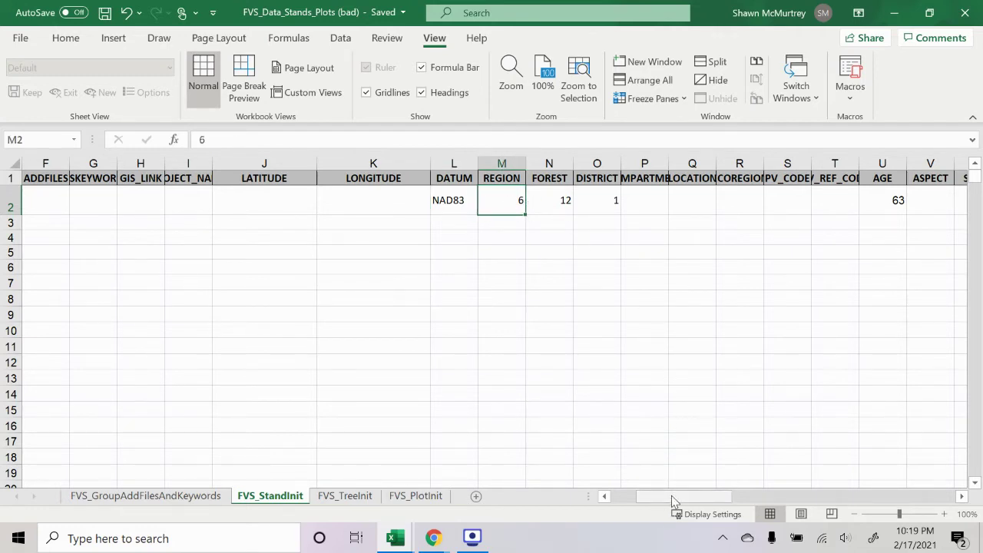
left_click(552, 200)
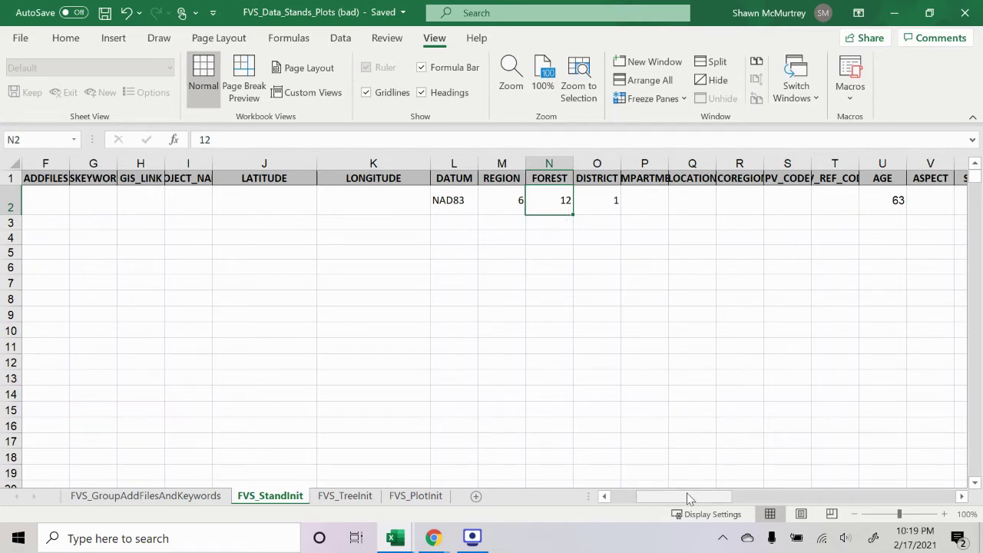
- Check the stand's DISTRICT 1, AGE 63 and BASAL_AREA_FACTOR -10 values
left_click_drag(689, 498, 588, 468)
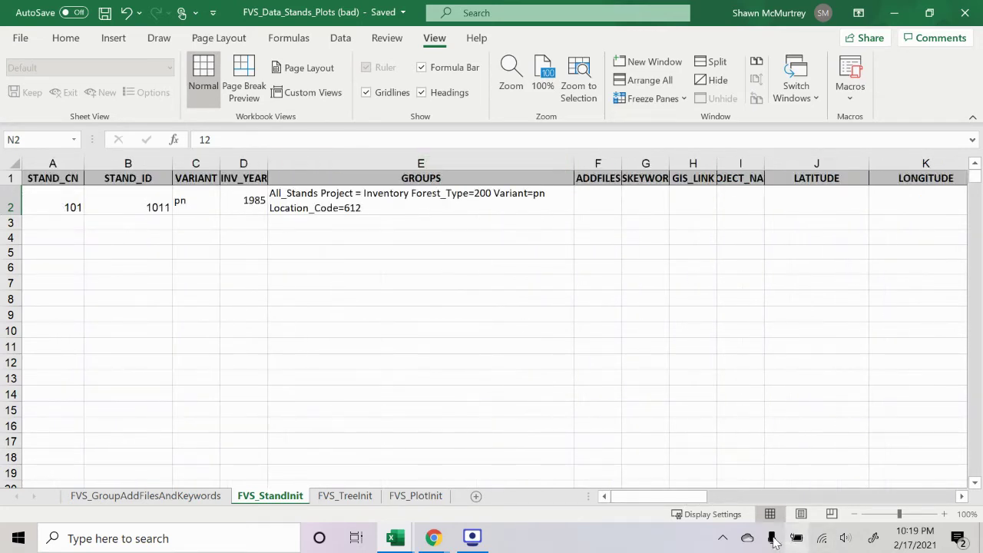
left_click_drag(676, 497, 717, 497)
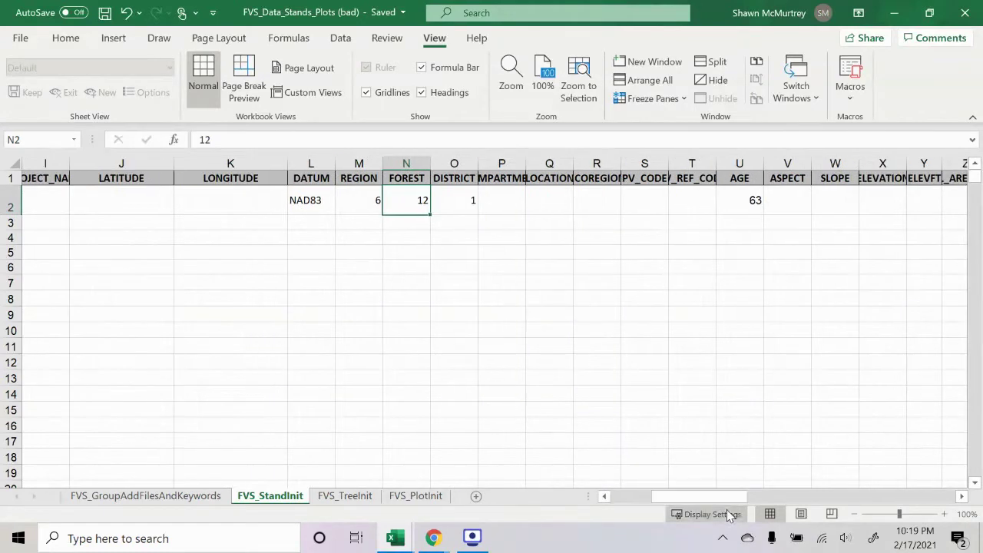
left_click(454, 201)
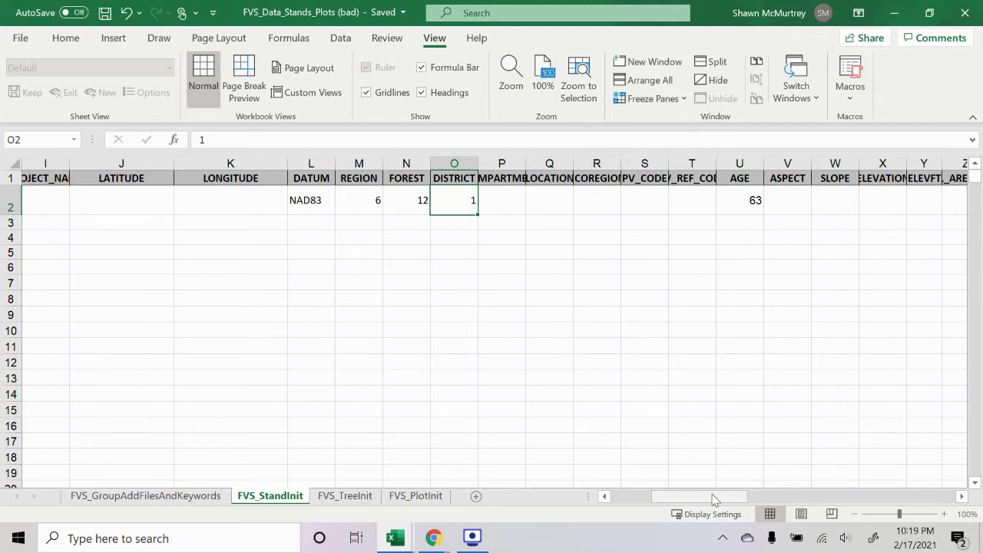
left_click_drag(714, 499, 730, 499)
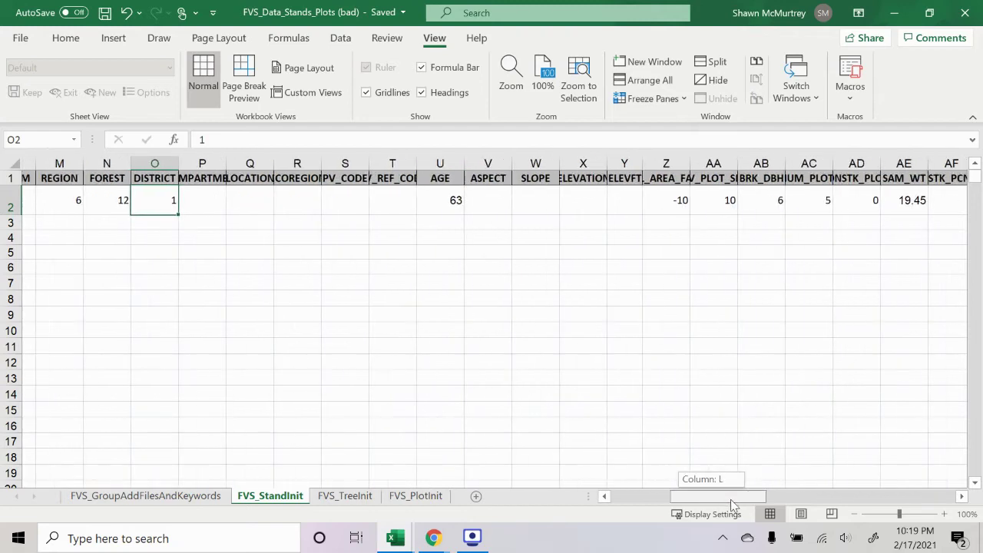
left_click(444, 206)
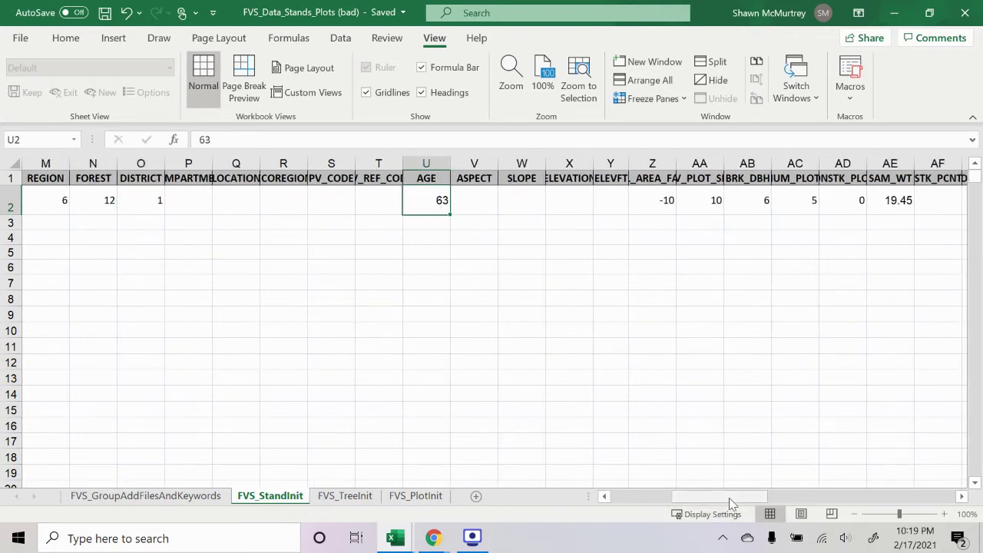
left_click_drag(729, 501, 744, 500)
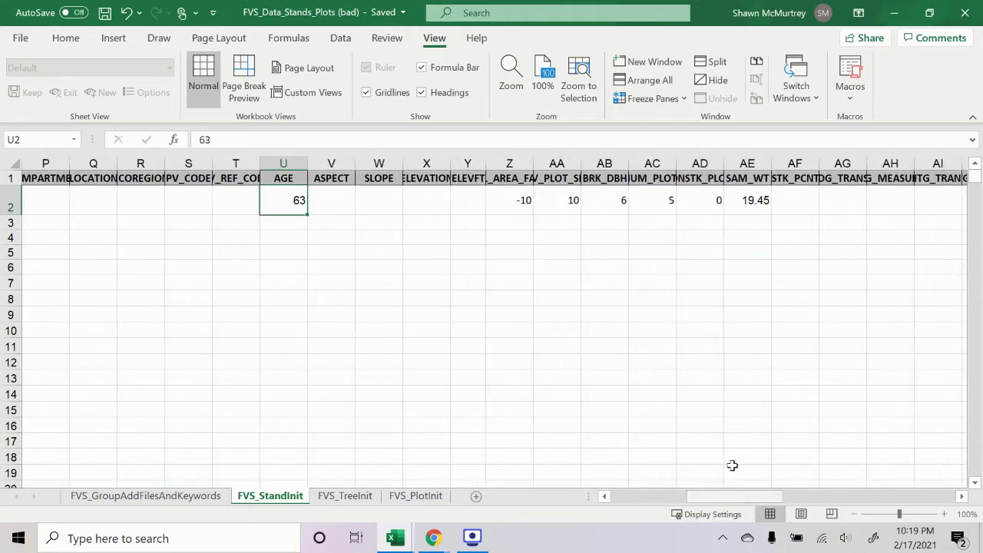
left_click(500, 208)
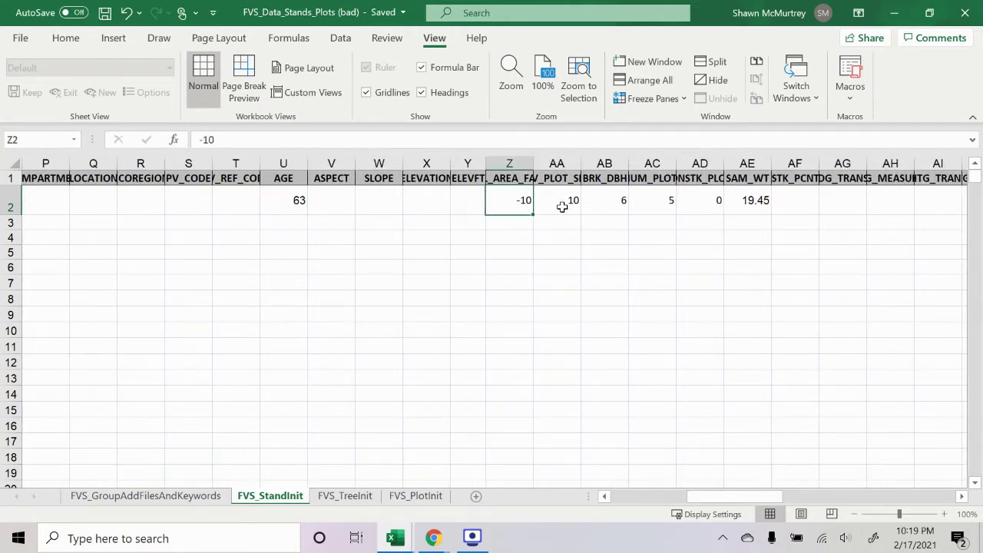
- Resize column Y and read the BASAL_AREA_FACTOR, INV_PLOT_SIZE and BRK_DBH headers
left_click_drag(486, 162, 540, 162)
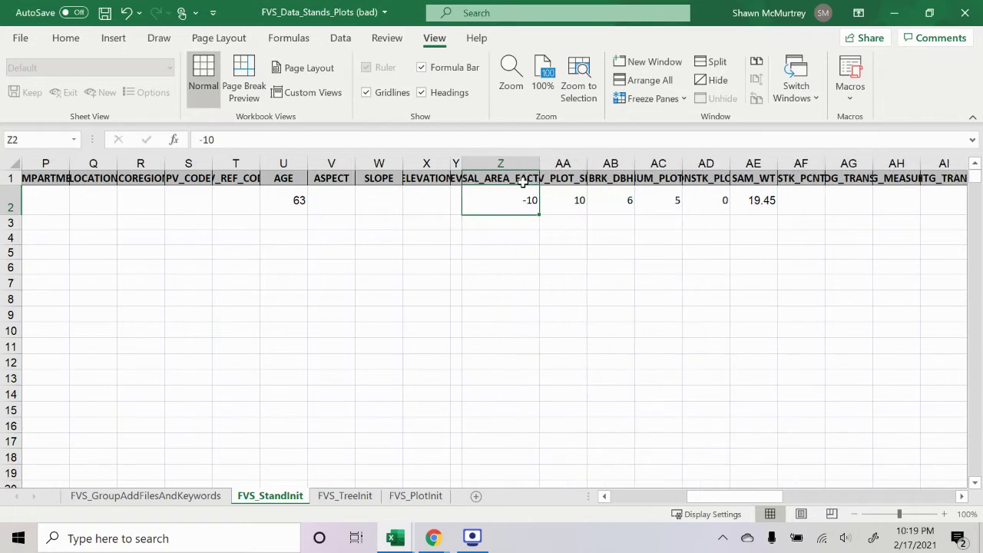
left_click(522, 182)
left_click(563, 179)
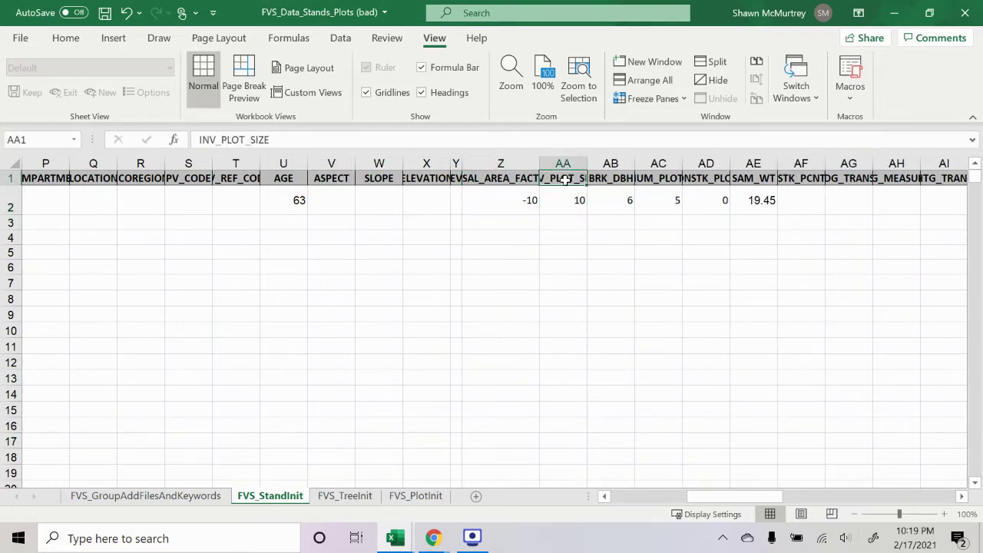
left_click(507, 198)
left_click_drag(459, 157, 489, 160)
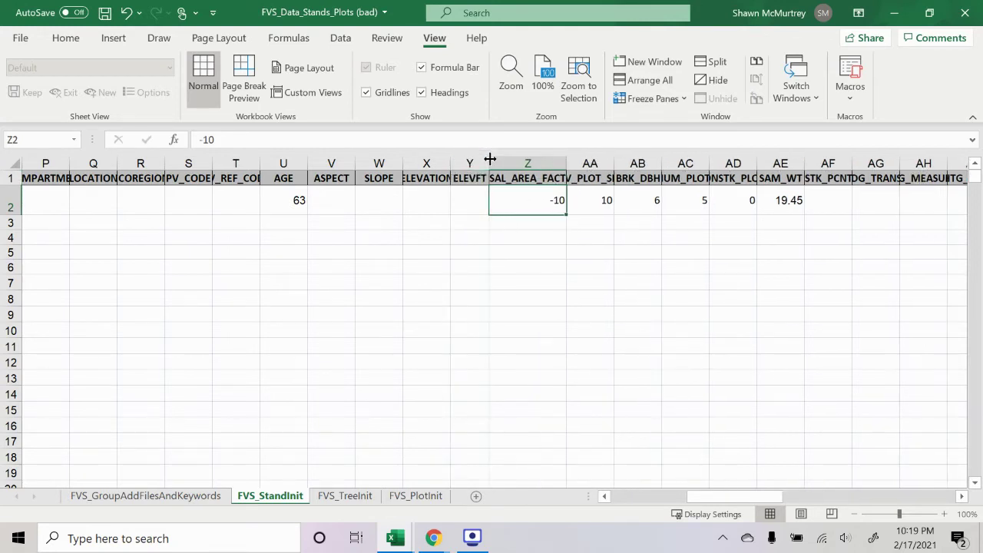
left_click(555, 180)
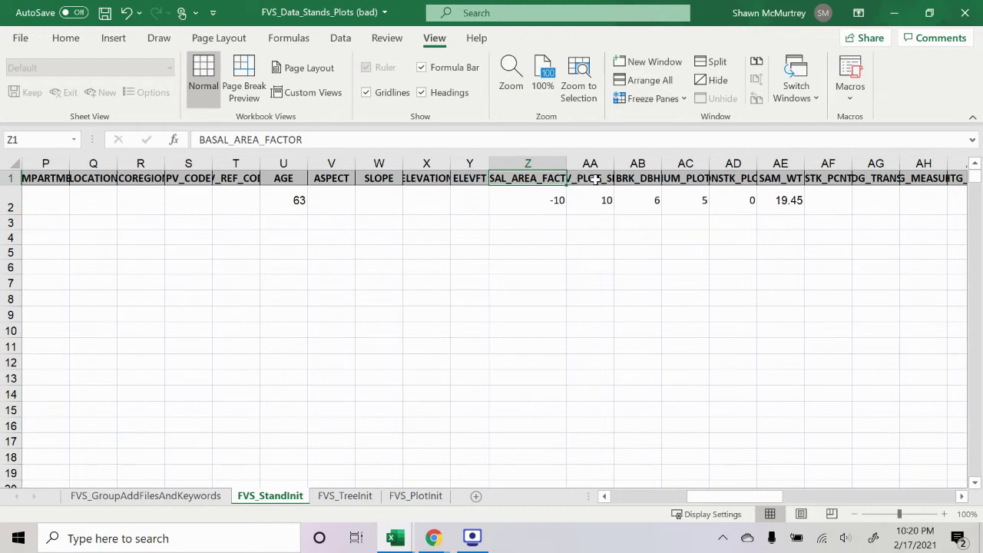
left_click(590, 183)
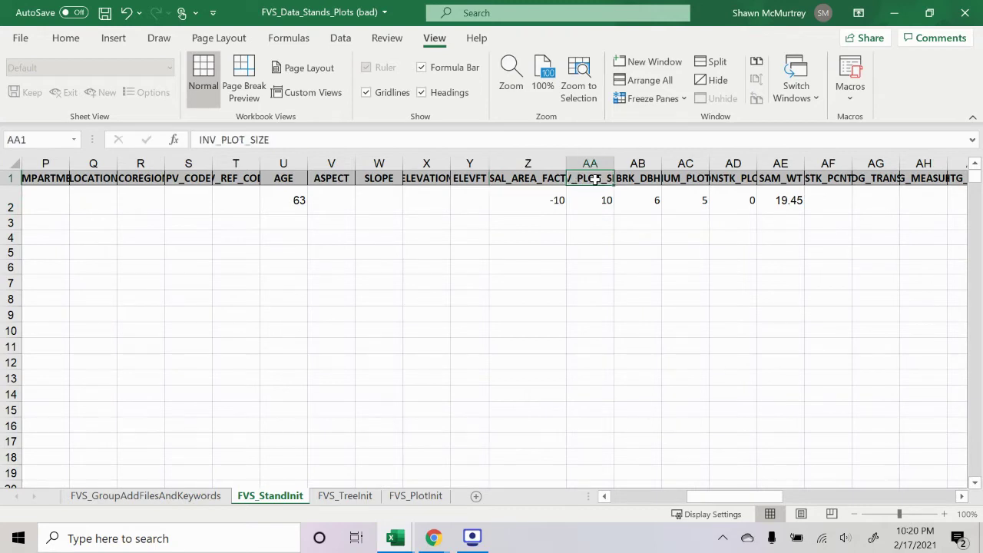
left_click(655, 183)
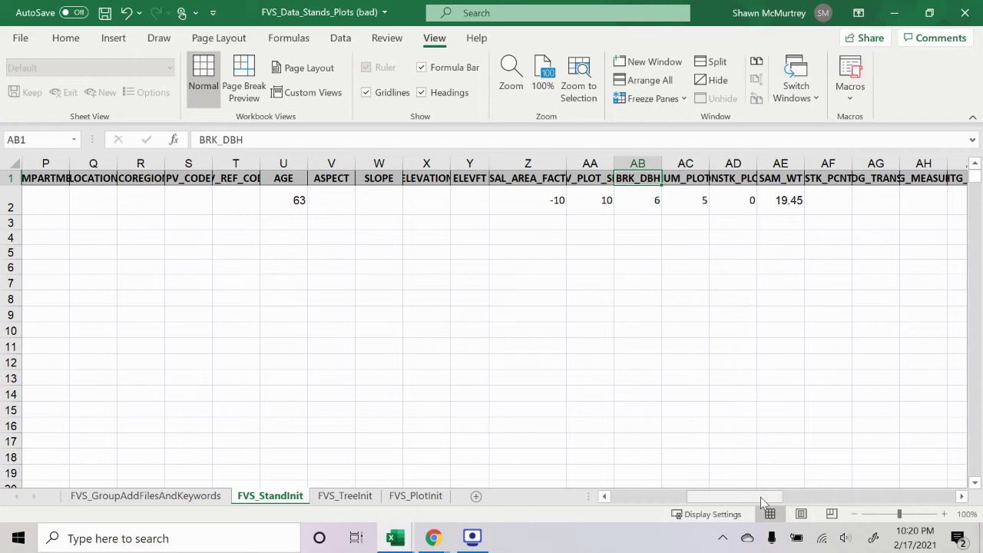
left_click_drag(762, 501, 778, 502)
left_click(542, 205)
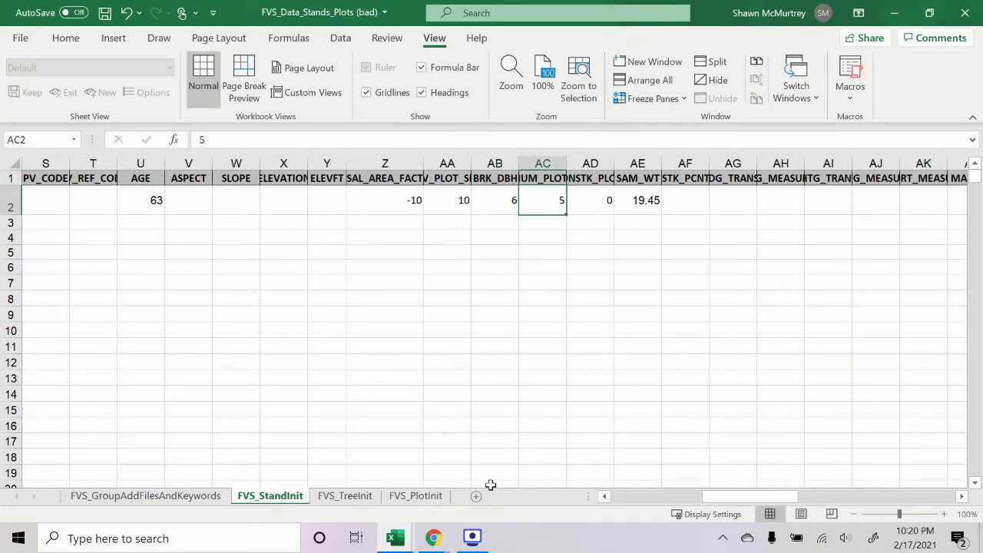
left_click(418, 496)
scroll(693, 329, "down", 4)
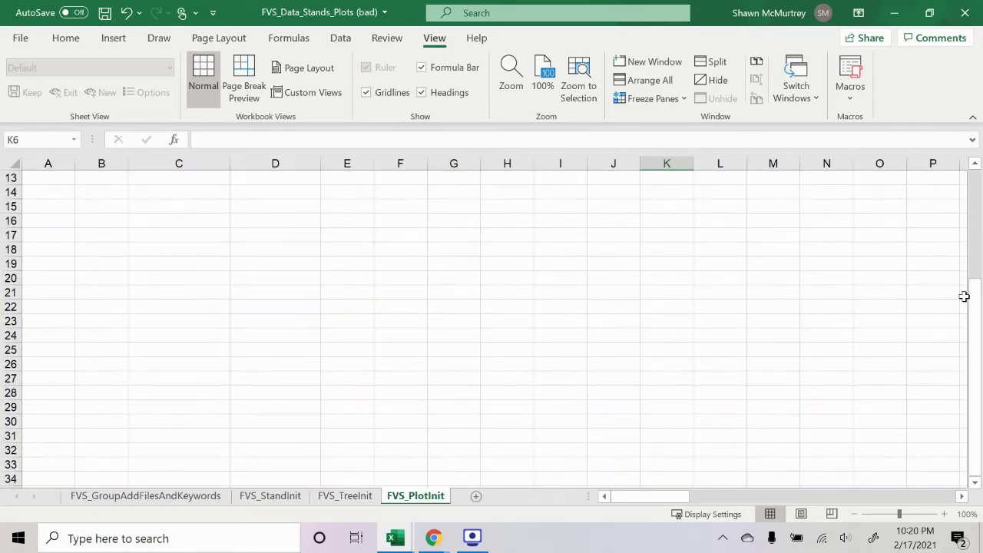
left_click_drag(965, 297, 940, 238)
left_click(271, 495)
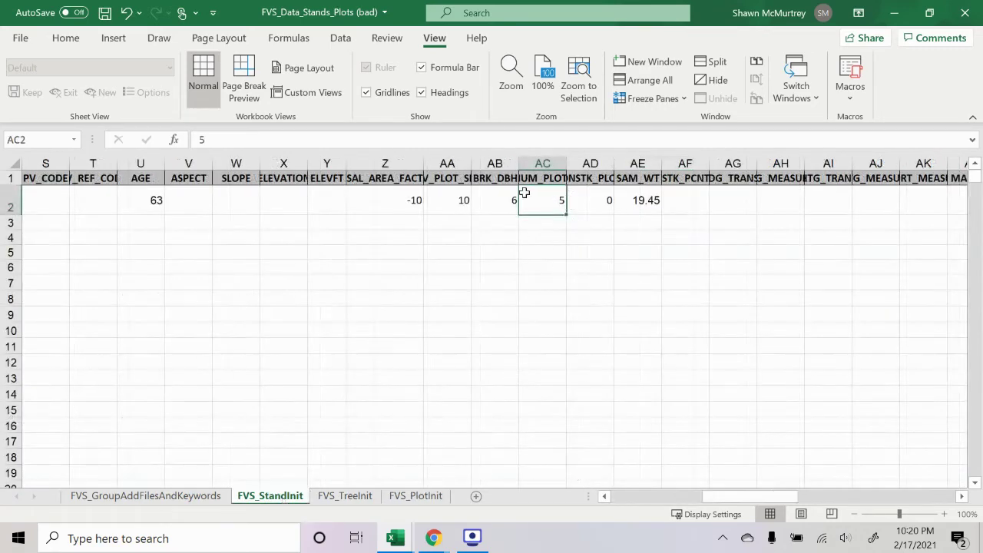
left_click(580, 184)
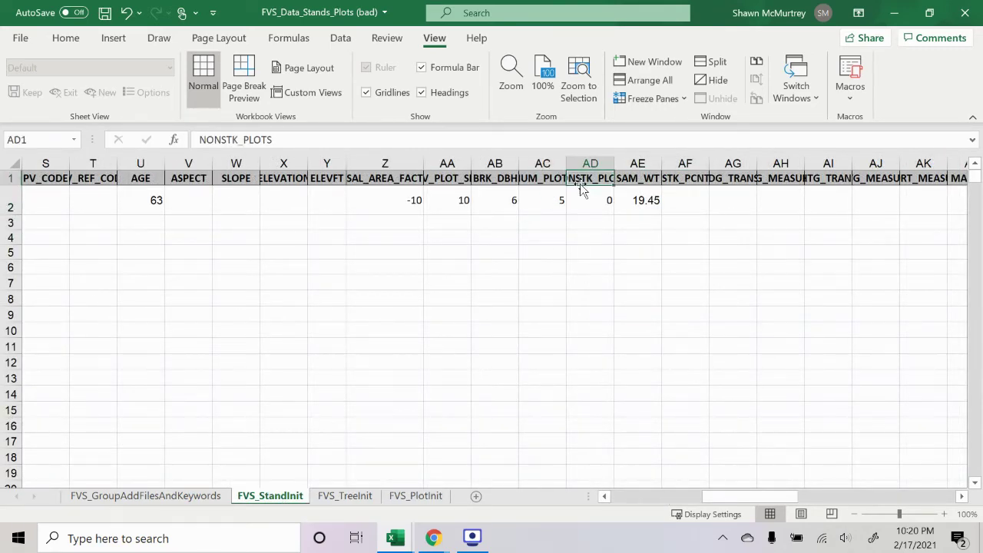
left_click(638, 182)
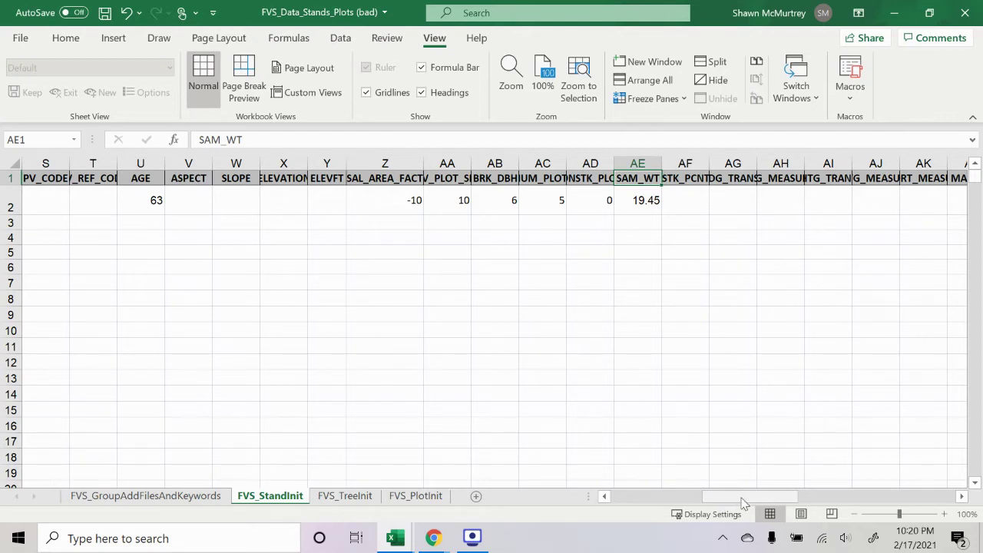
left_click_drag(743, 503, 757, 503)
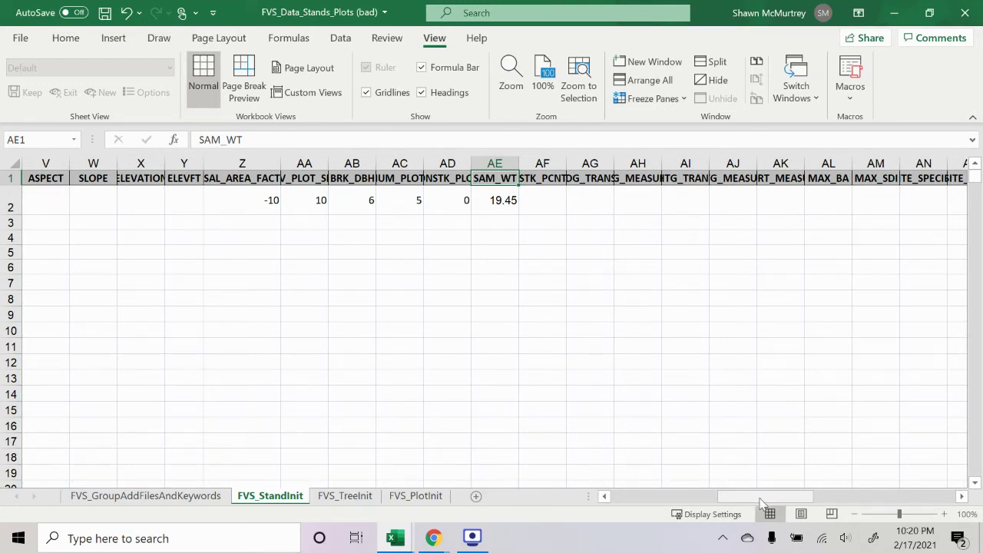
left_click_drag(760, 503, 796, 505)
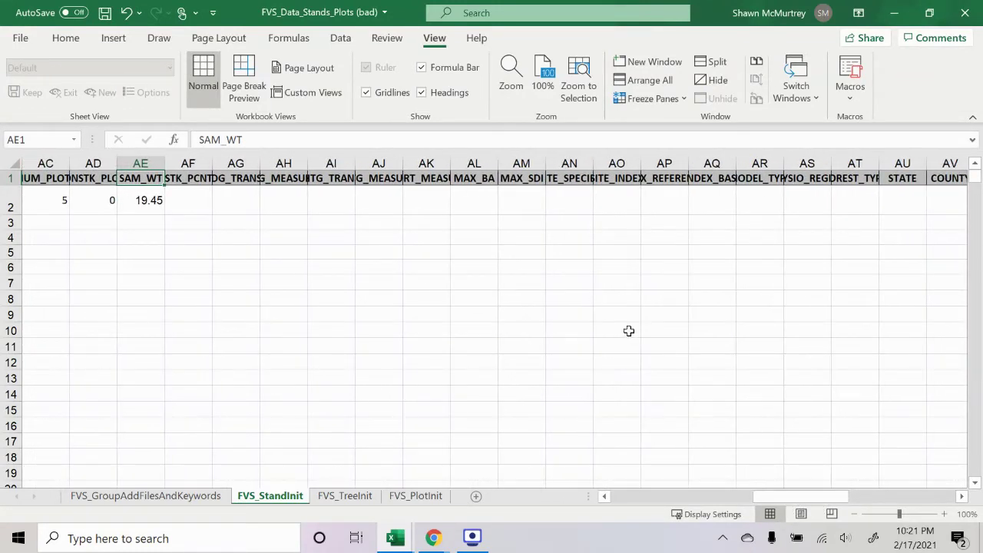
left_click(433, 178)
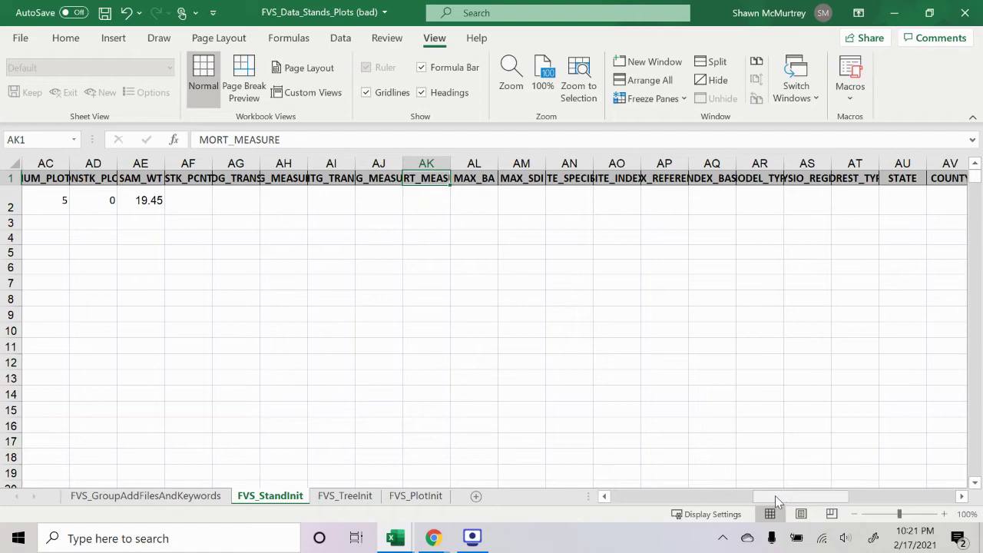
- Show the FVS_TreeInit sheet, then bring the STAND_PLOT_TREE_FORMAT workbook to the front
left_click(347, 496)
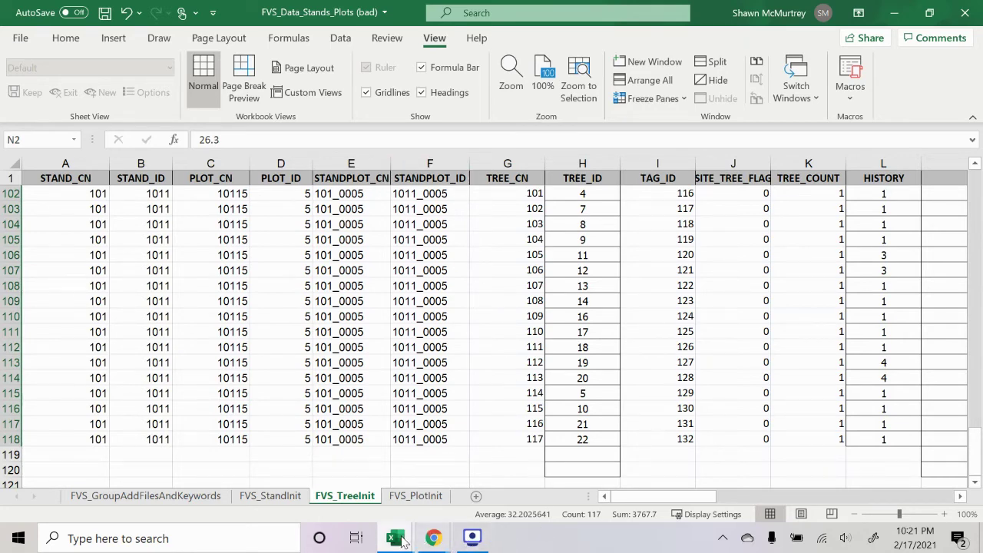
mouse_move(401, 540)
left_click(473, 481)
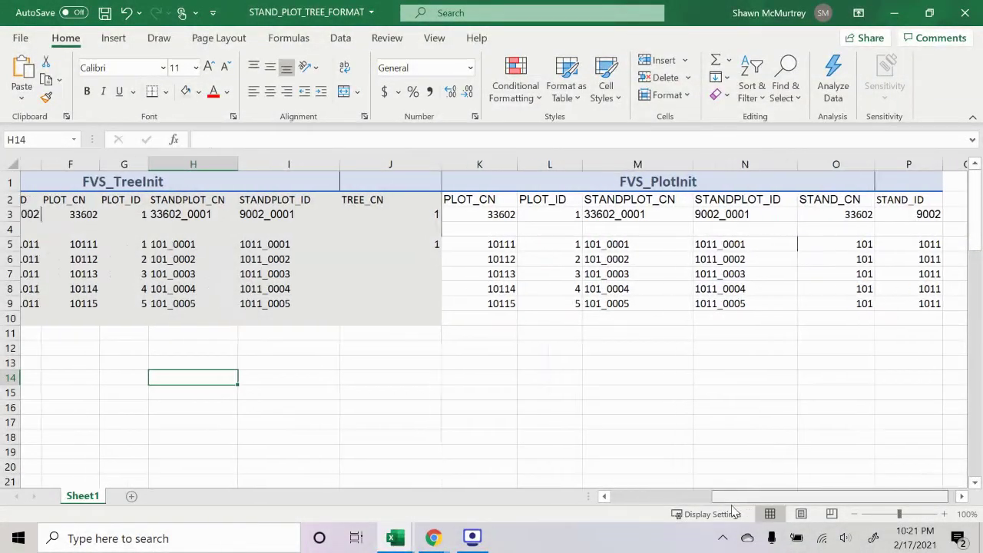
mouse_move(730, 496)
left_mouse_down()
mouse_move(622, 497)
mouse_move(718, 495)
mouse_move(731, 481)
left_mouse_up()
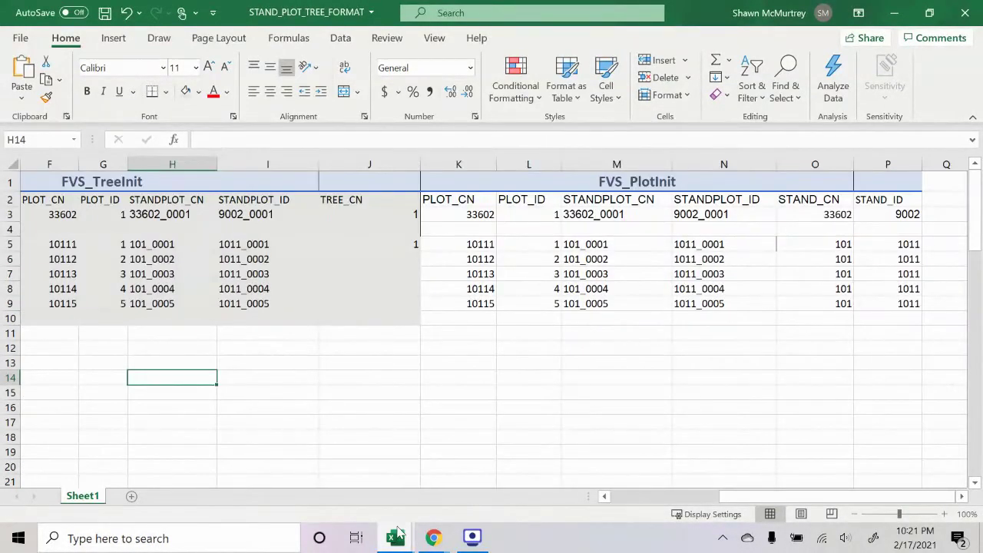
mouse_move(398, 535)
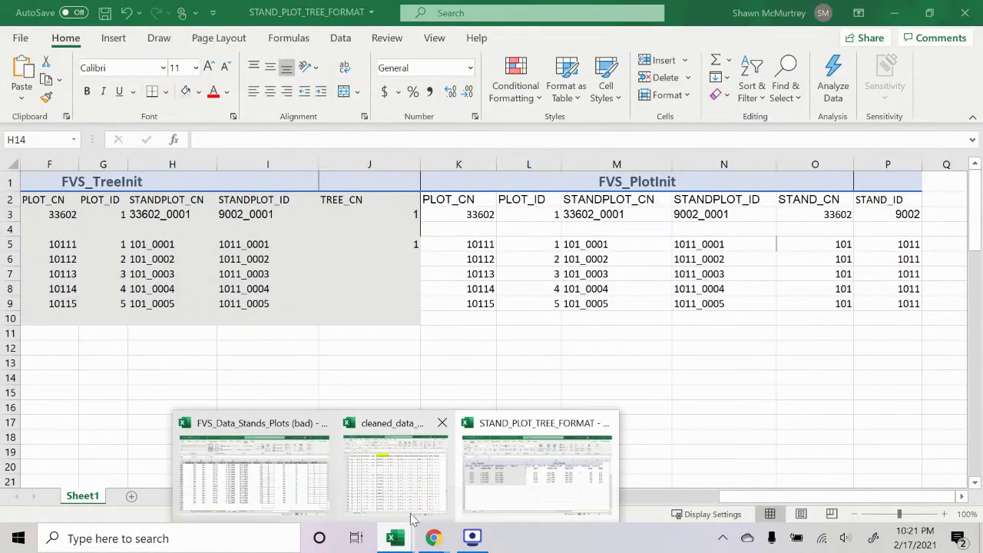
left_click(514, 482)
- Return to FVS_Data_Stands_Plots and scroll through the FVS_TreeInit tree records, checking the first TAG_ID
left_click(324, 476)
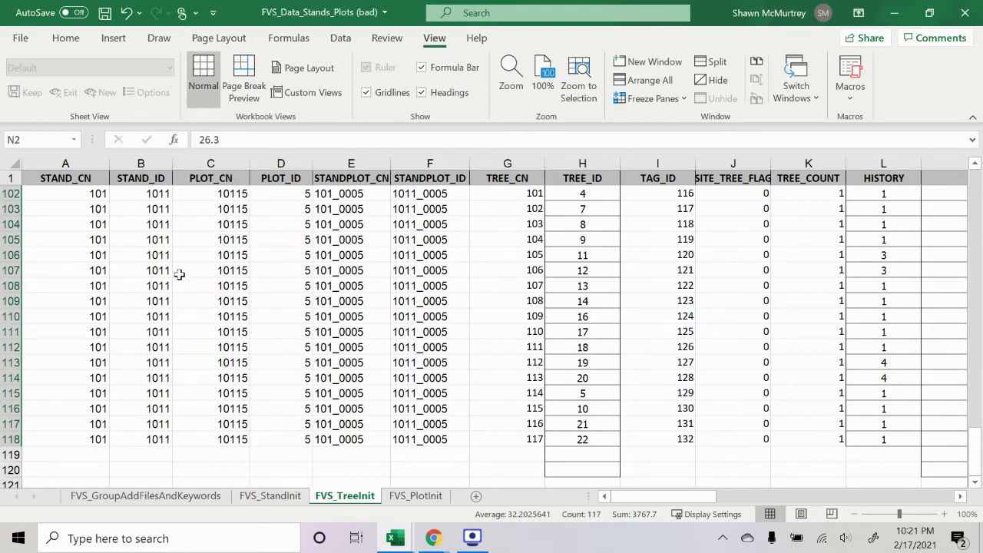
left_click_drag(975, 442, 932, 146)
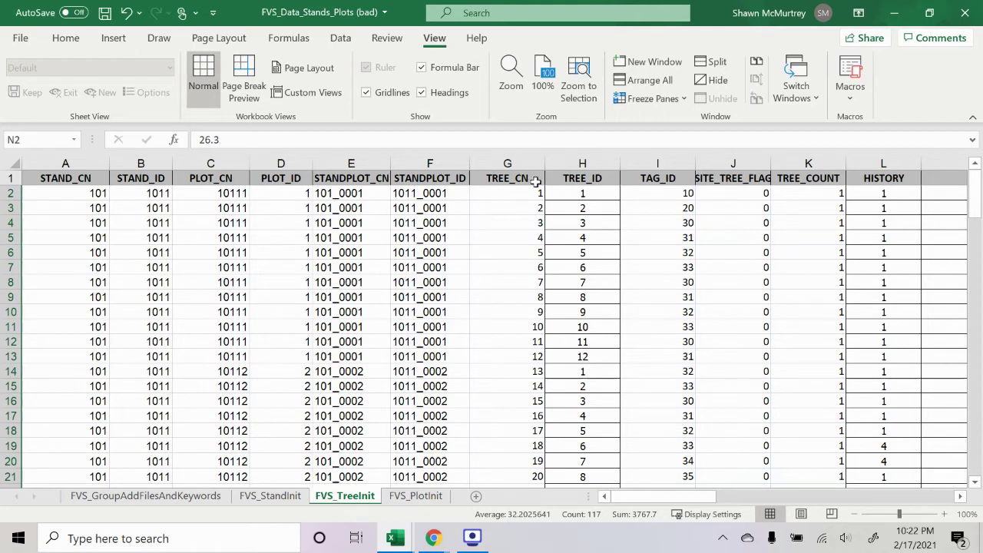
scroll(615, 207, "down", 2)
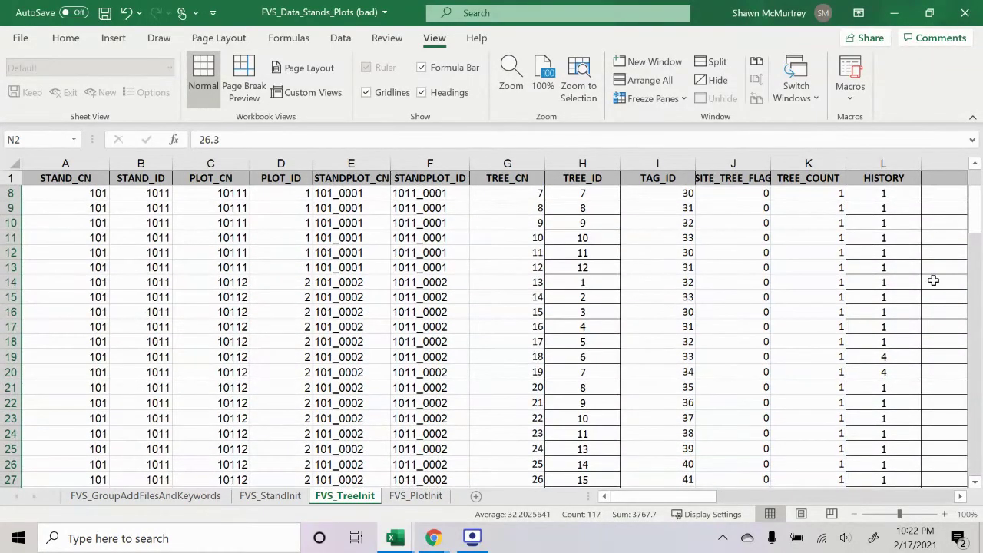
left_click_drag(973, 222, 970, 200)
left_click(686, 195)
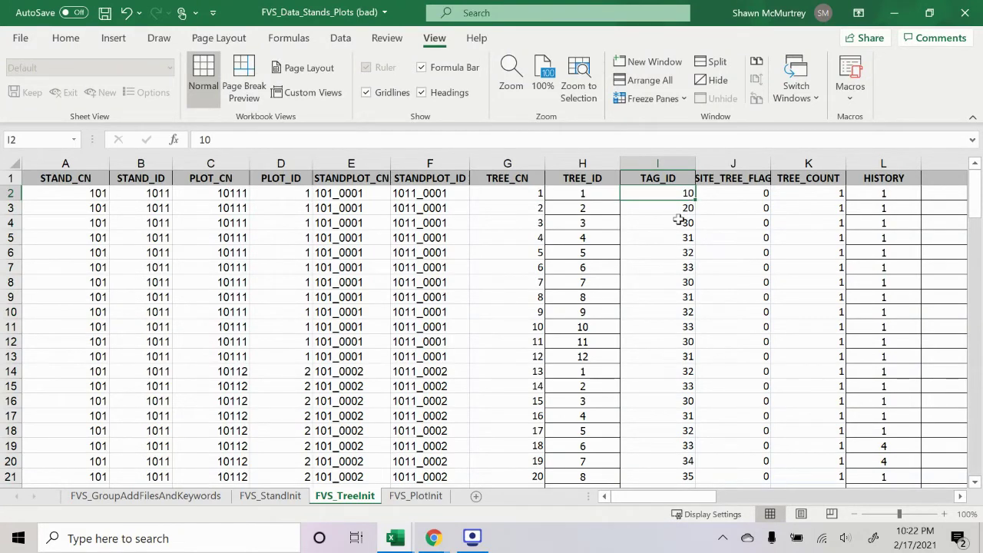
scroll(699, 276, "down", 12)
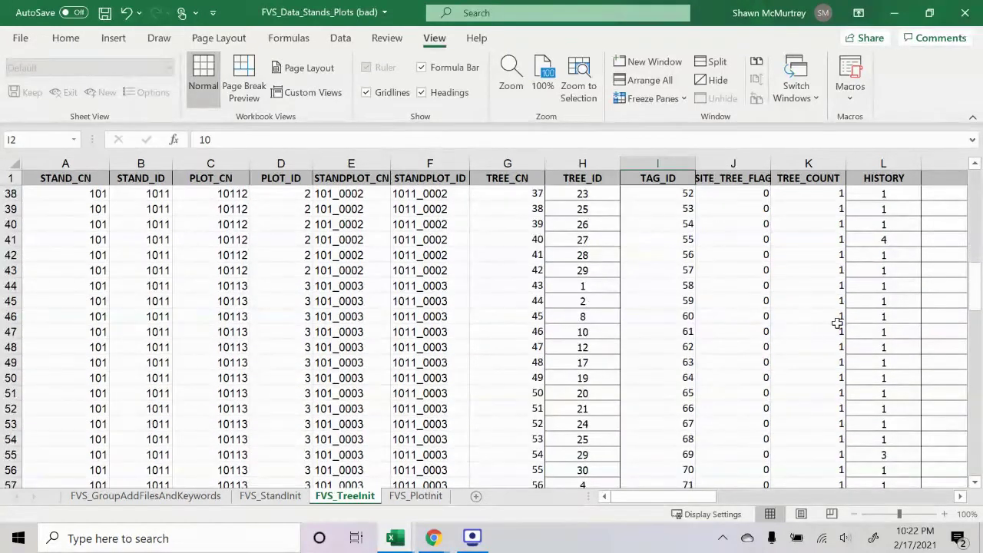
left_click_drag(972, 281, 971, 204)
- Inspect the SITE_TREE_FLAG, TREE_COUNT and HISTORY columns, then minimize the FVS_Data_Stands_Plots window
left_click(740, 187)
left_click_drag(626, 505, 652, 501)
scroll(394, 259, "right", 3)
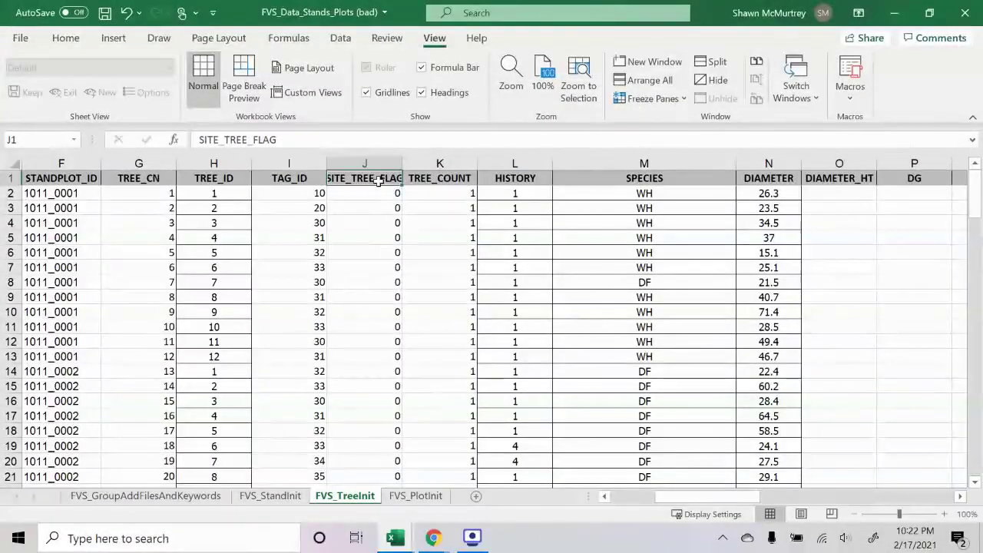
left_click(461, 177)
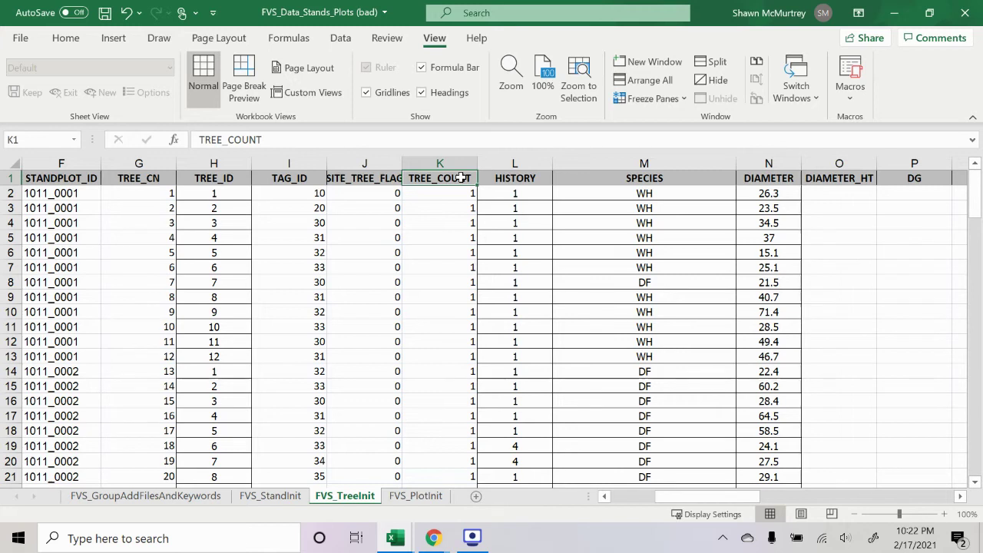
left_click(540, 179)
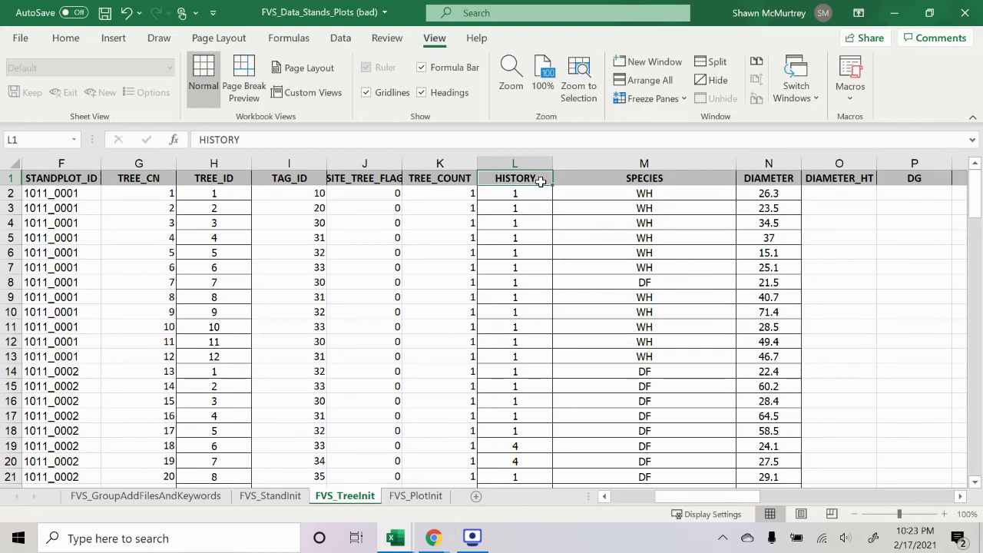
left_click(892, 13)
- Read the FVS Tutorial notes on History codes, then return to the FVS_Data_Stands_Plots workbook
left_click(892, 13)
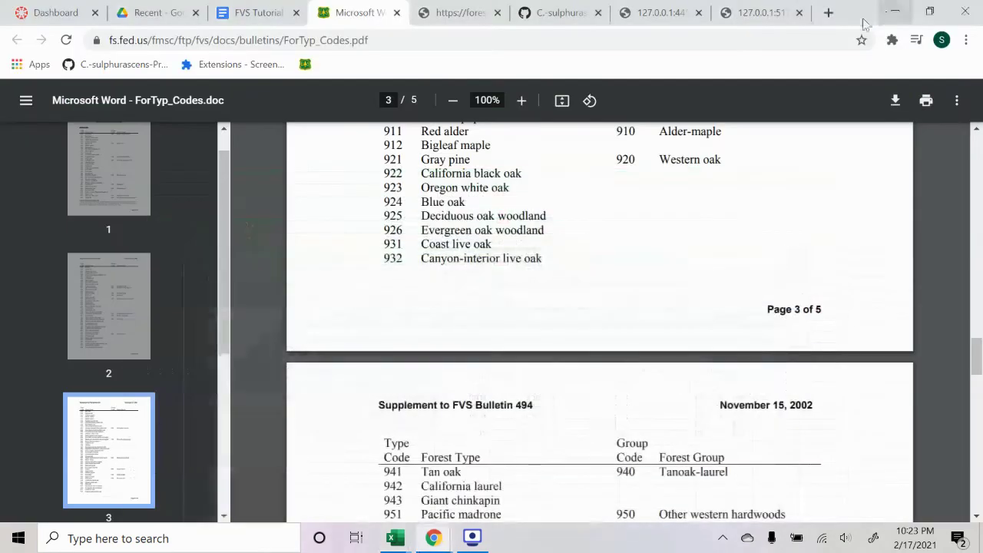
left_click(475, 16)
left_click(261, 13)
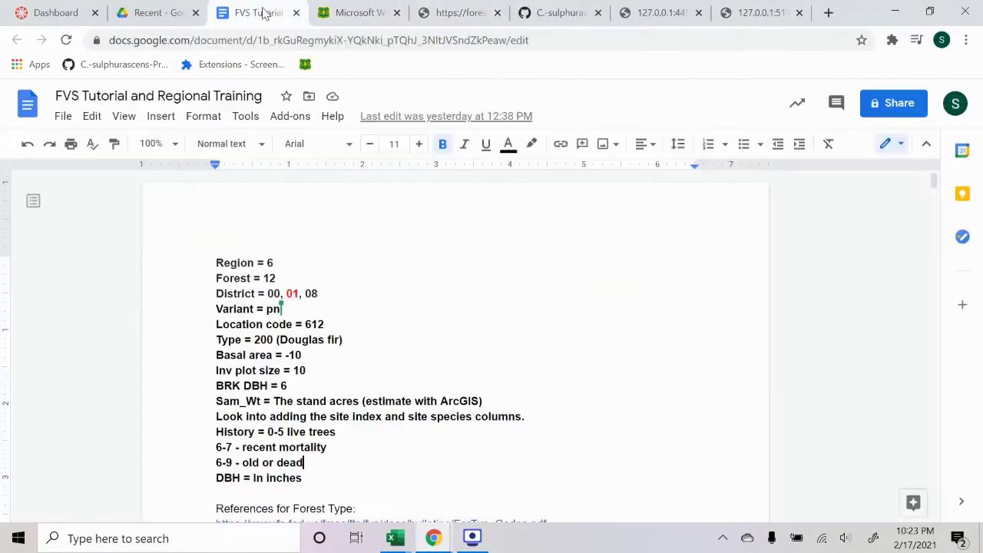
scroll(353, 322, "down", 1)
scroll(353, 321, "down", 1)
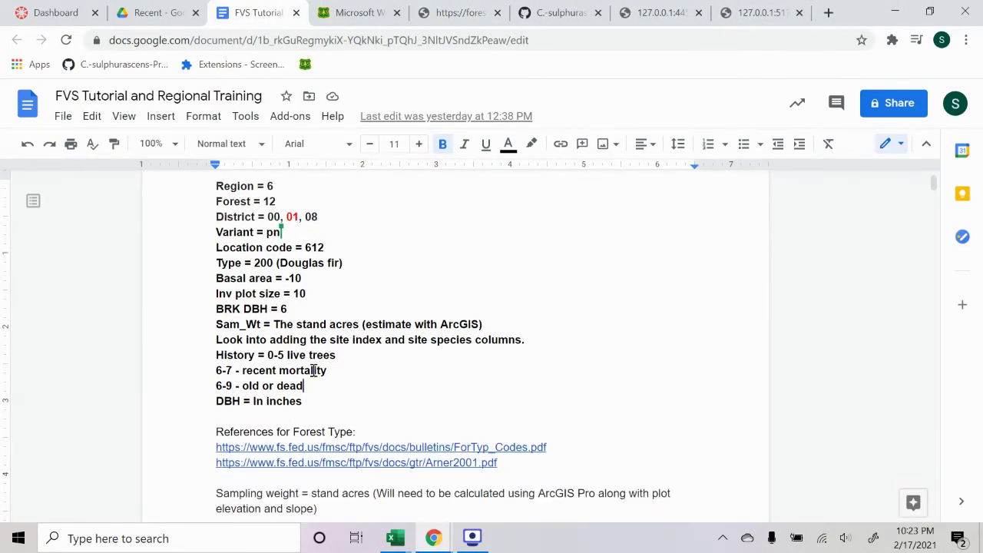
scroll(311, 372, "down", 1)
scroll(307, 326, "up", 3)
scroll(304, 338, "down", 1)
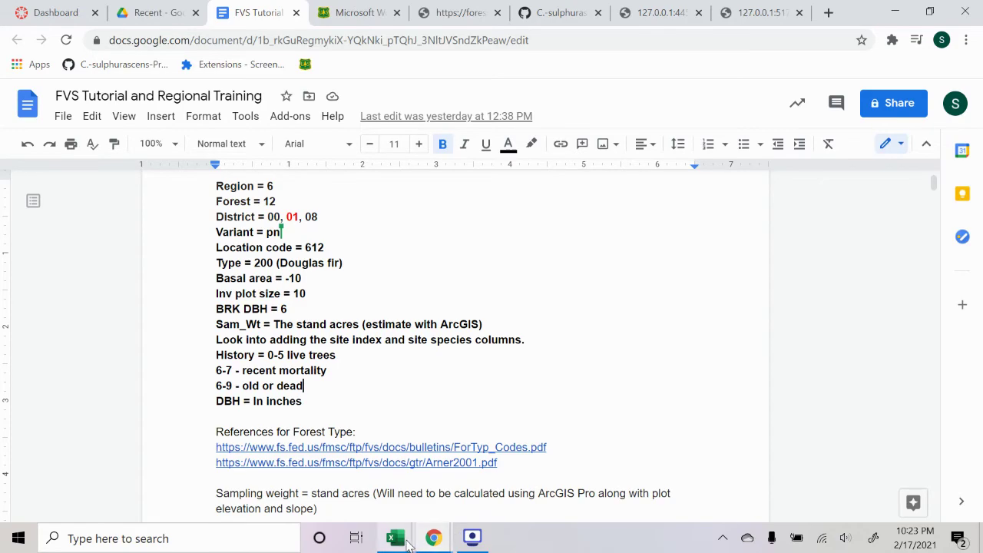
mouse_move(393, 539)
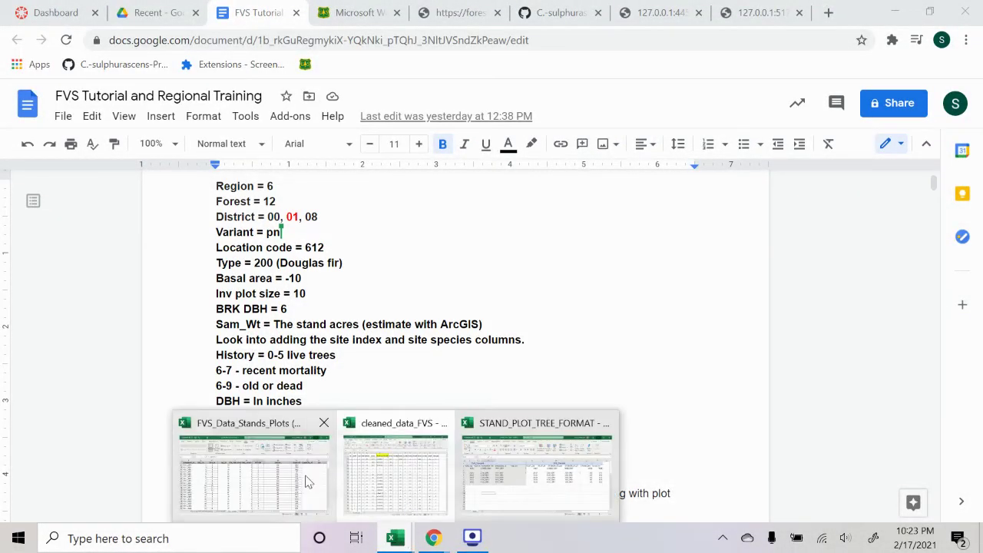
left_click(305, 481)
- Review the SPECIES entries (WH, DF, RC) down the FVS_TreeInit tree records
left_click(636, 282)
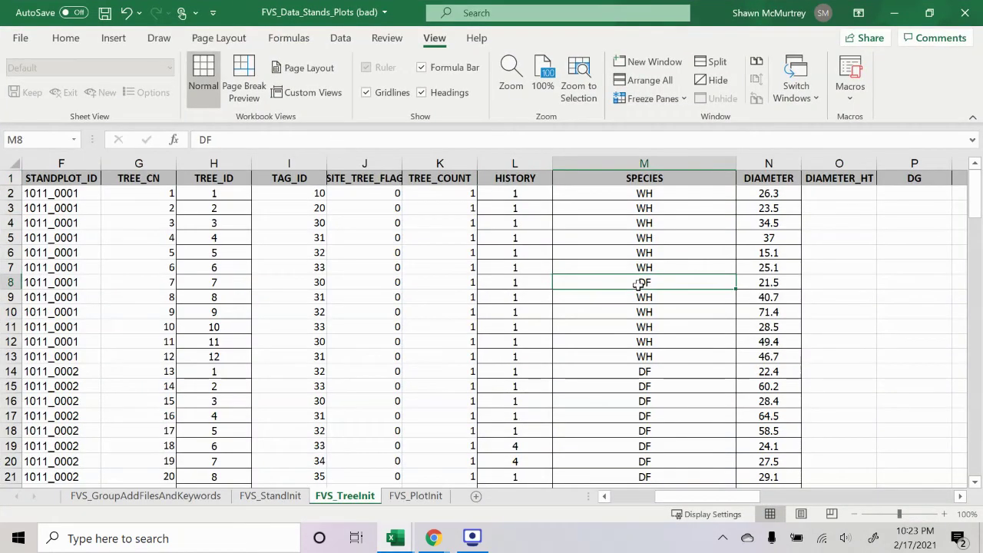
left_click(644, 209)
left_click(653, 192)
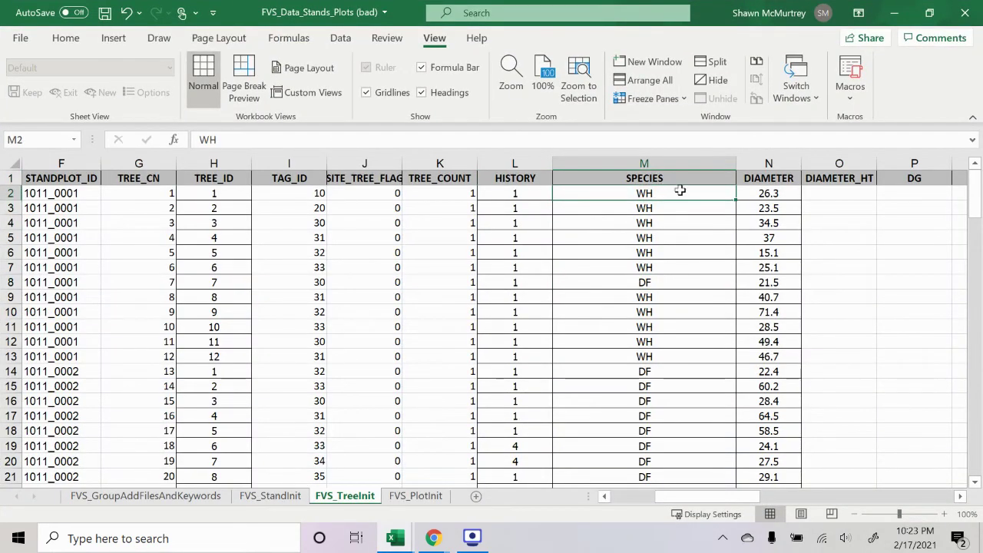
scroll(677, 253, "down", 8)
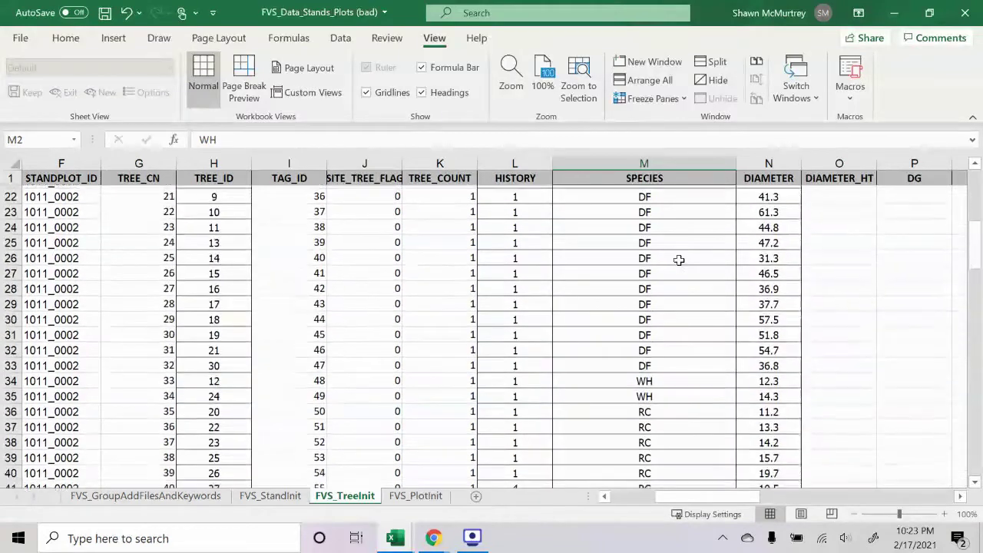
left_click_drag(975, 265, 962, 197)
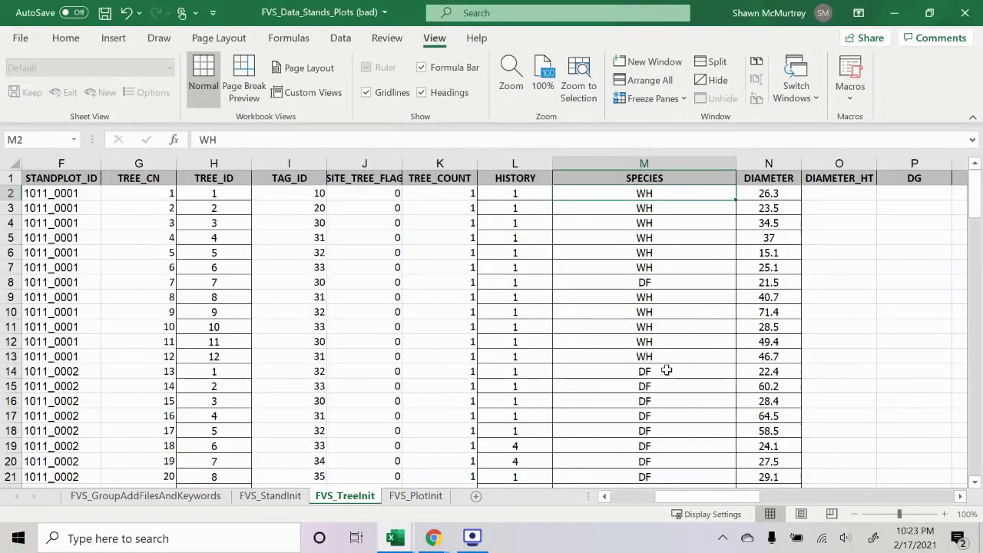
scroll(666, 370, "down", 7)
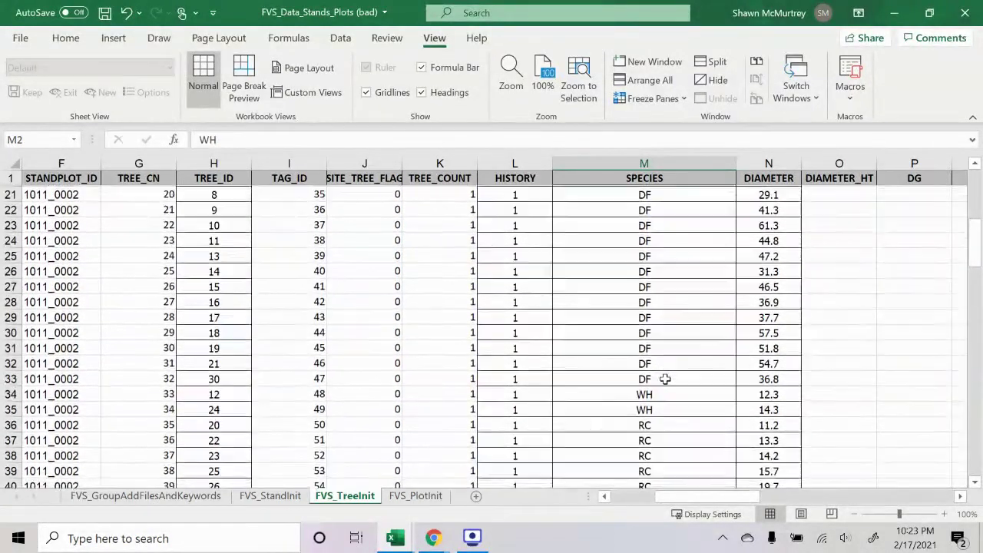
scroll(665, 378, "down", 1)
scroll(658, 409, "down", 1)
scroll(662, 405, "down", 1)
scroll(971, 330, "up", 1)
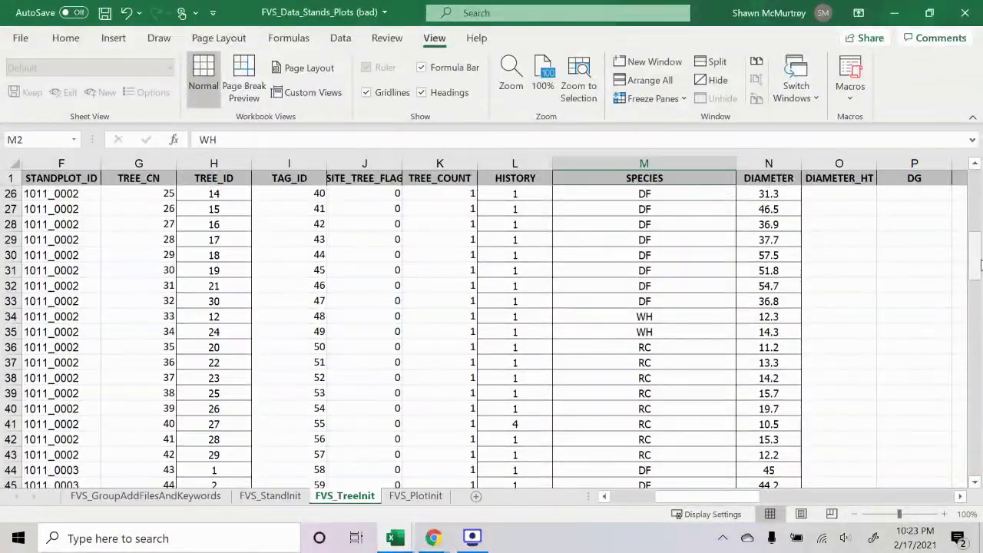
left_click_drag(980, 264, 975, 192)
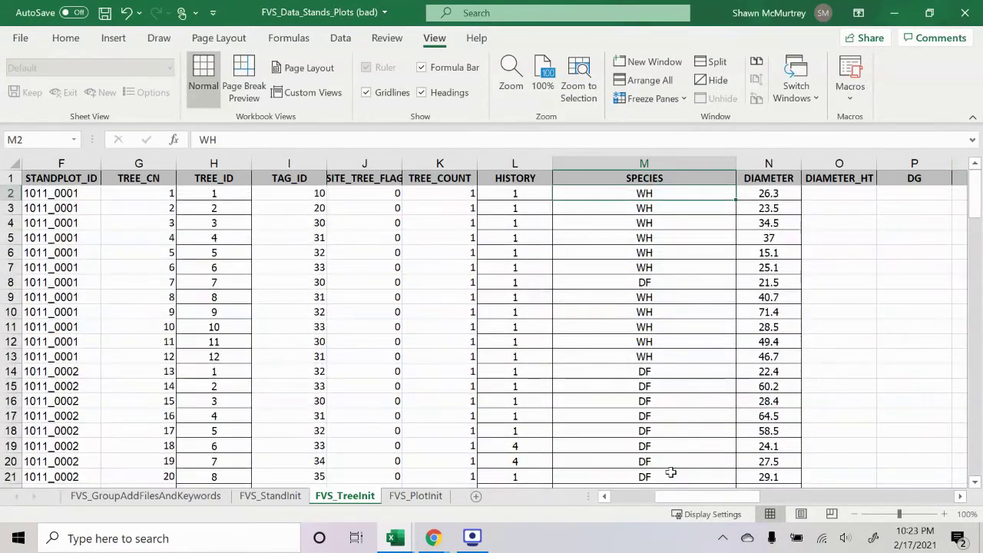
- Check the DIAMETER column values of the tree records
left_click_drag(695, 498, 711, 500)
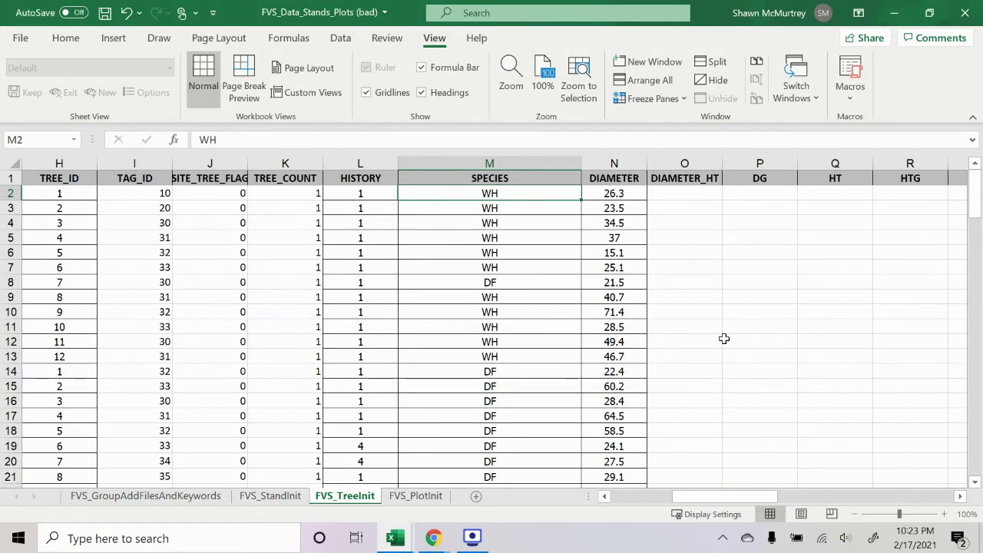
left_click(628, 193)
left_click(638, 177)
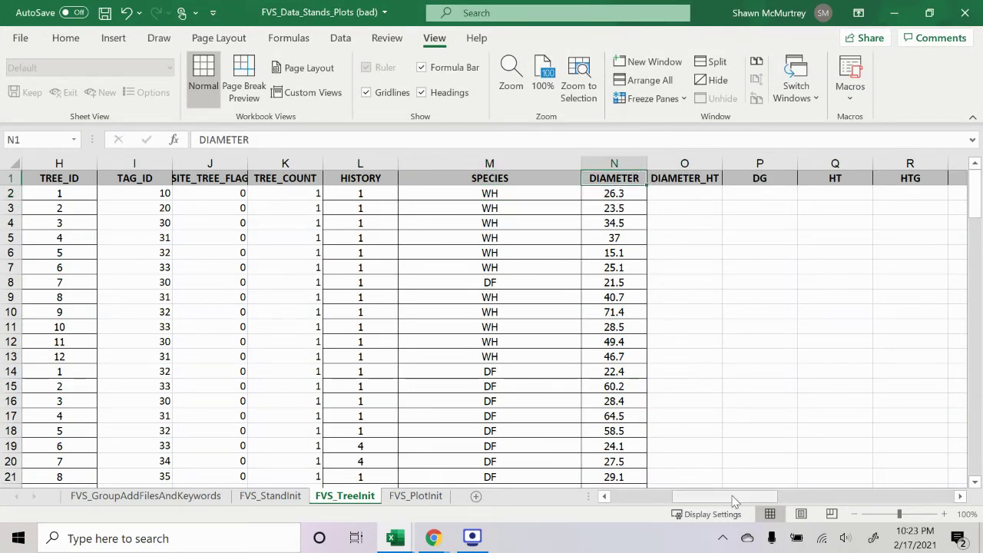
- Scroll right to columns AB–AM and check the empty AGE column at AG2
left_click_drag(734, 503, 932, 469)
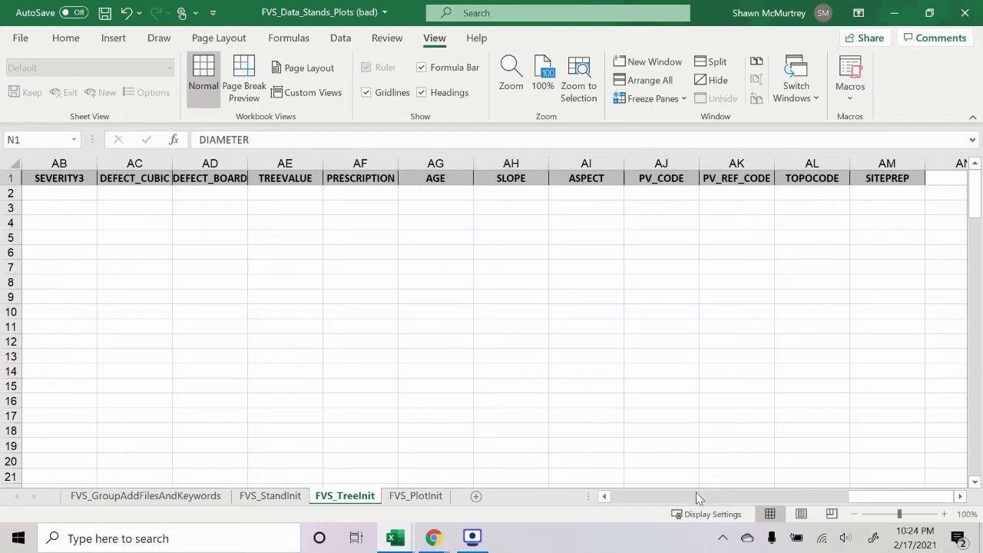
left_click_drag(859, 501, 880, 510)
left_click(444, 195)
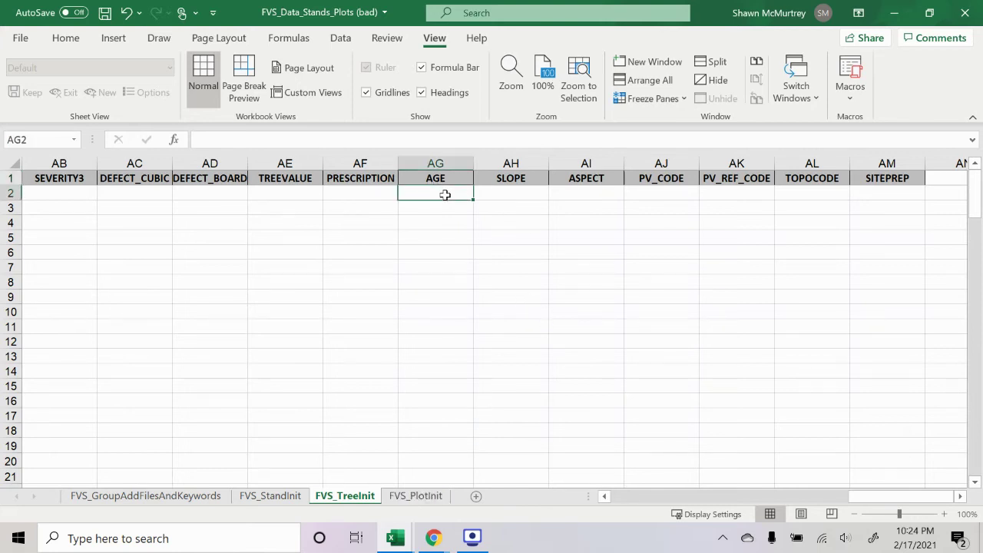
- On FVS_PlotInit, check plot 1's ID headers, VARIANT, inventory year and GROUPS text
left_click(416, 496)
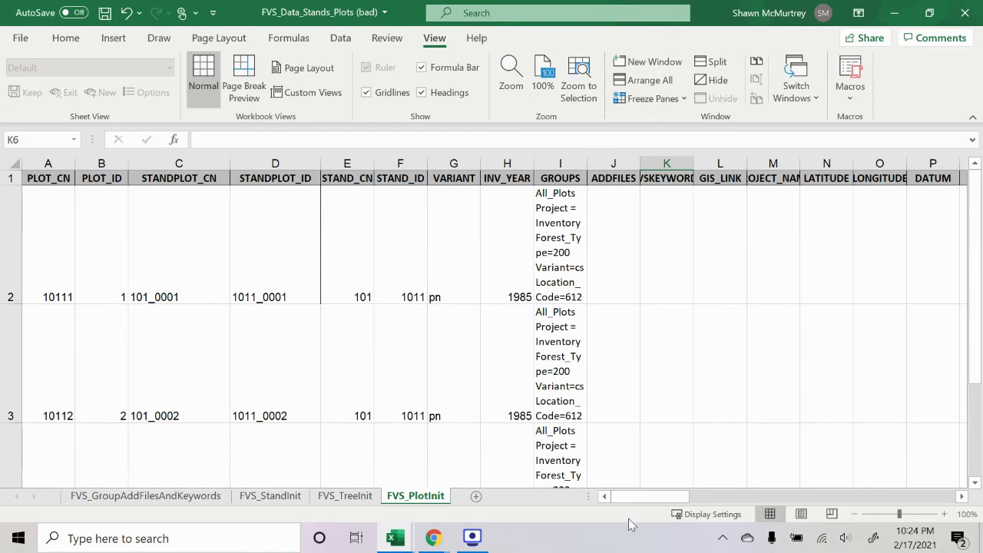
left_click(434, 538)
left_click_drag(271, 175, 68, 175)
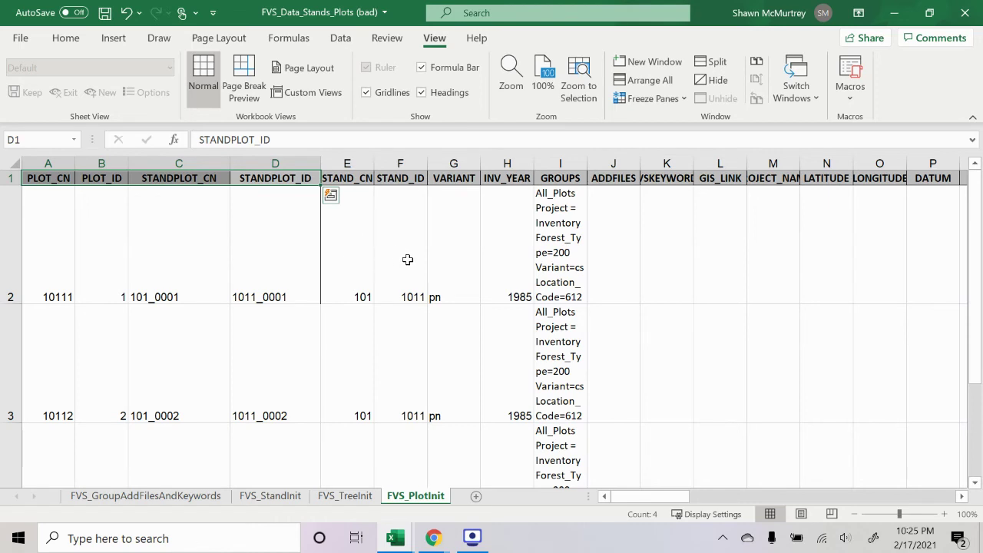
left_click(471, 257)
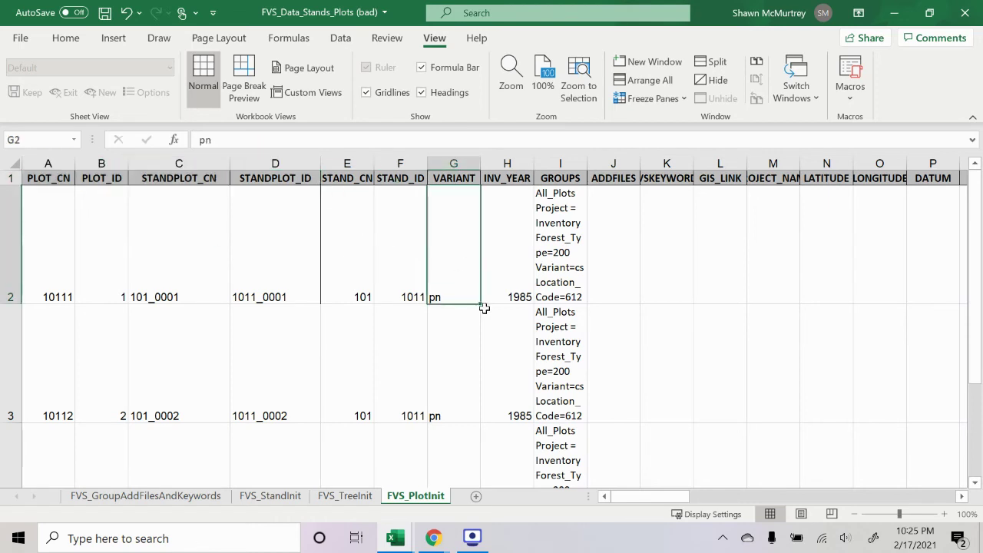
left_click(521, 264)
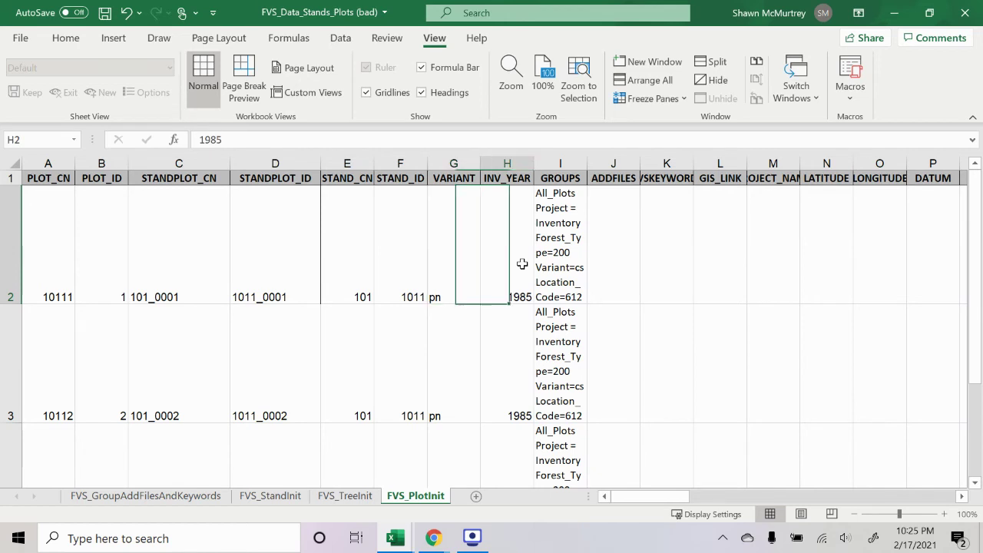
left_click(588, 242)
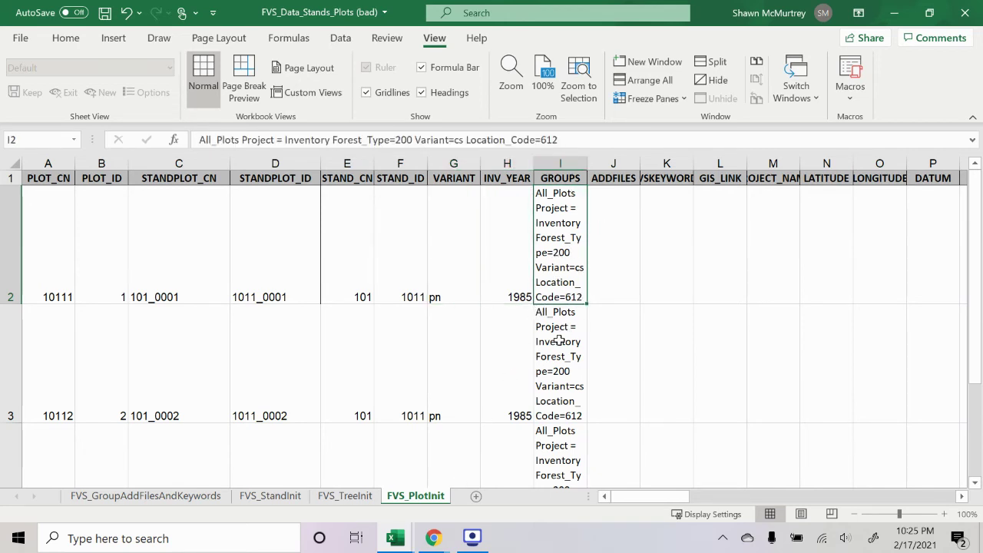
- Compare against the FVS_StandInit sheet, then return to FVS_PlotInit scrolled right
left_click(276, 496)
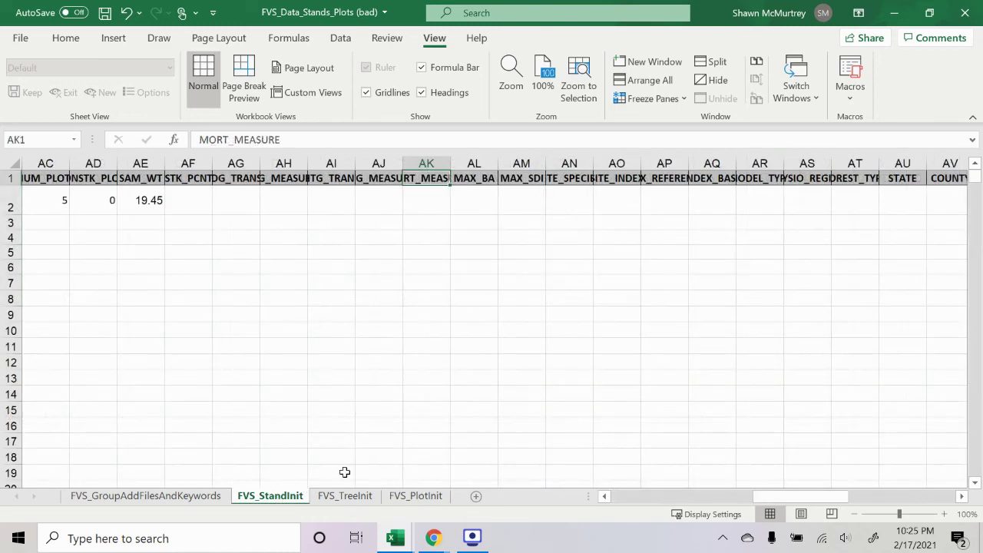
left_click_drag(774, 493, 631, 489)
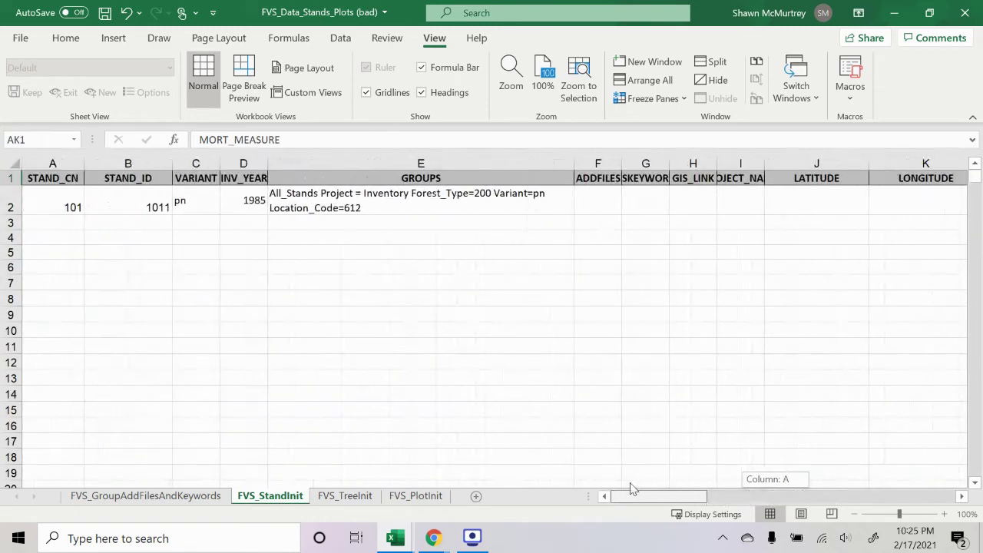
left_click(419, 496)
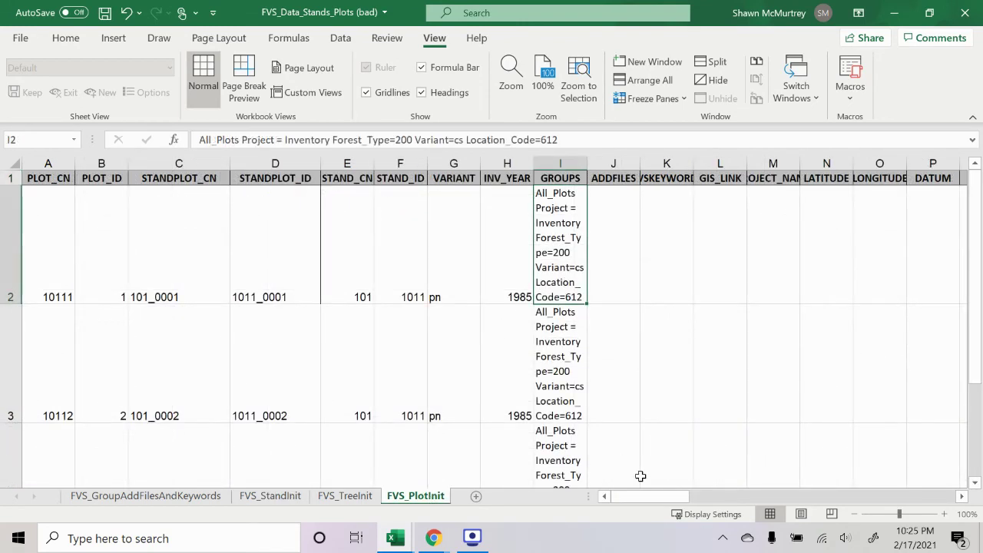
left_click_drag(656, 496, 679, 505)
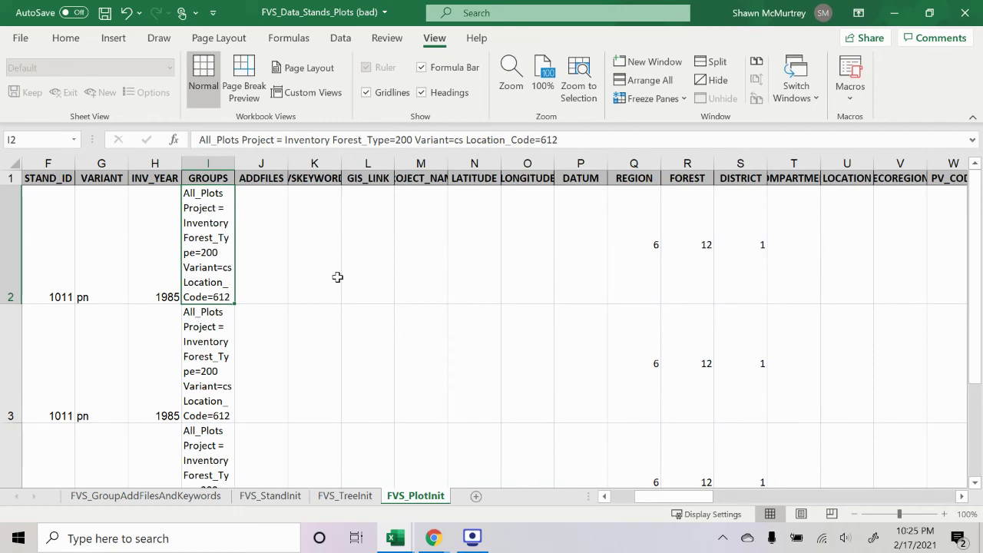
- Check plot 1's REGION, FOREST, DISTRICT and AGE 63 values
left_click(638, 266)
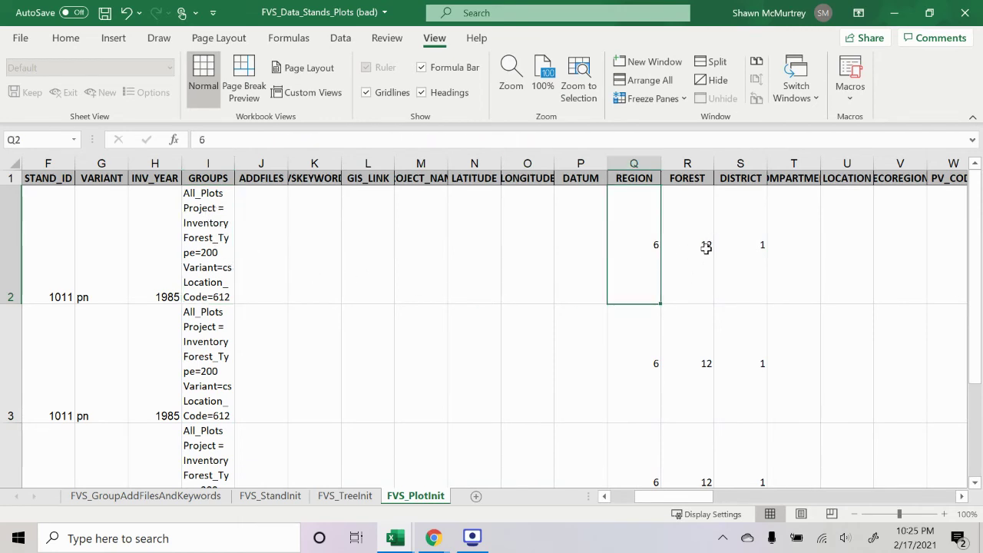
left_click(712, 252)
left_click(761, 253)
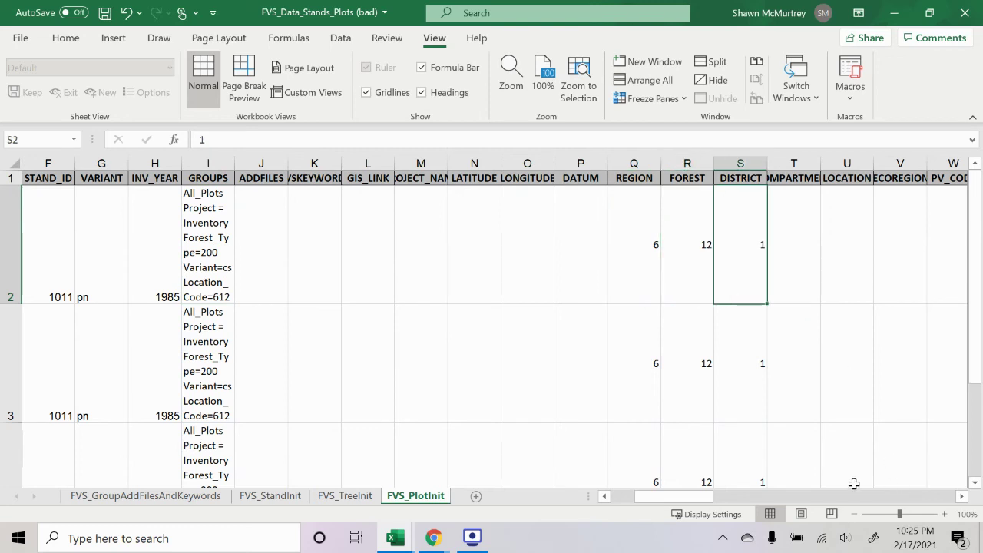
left_click_drag(696, 497, 712, 504)
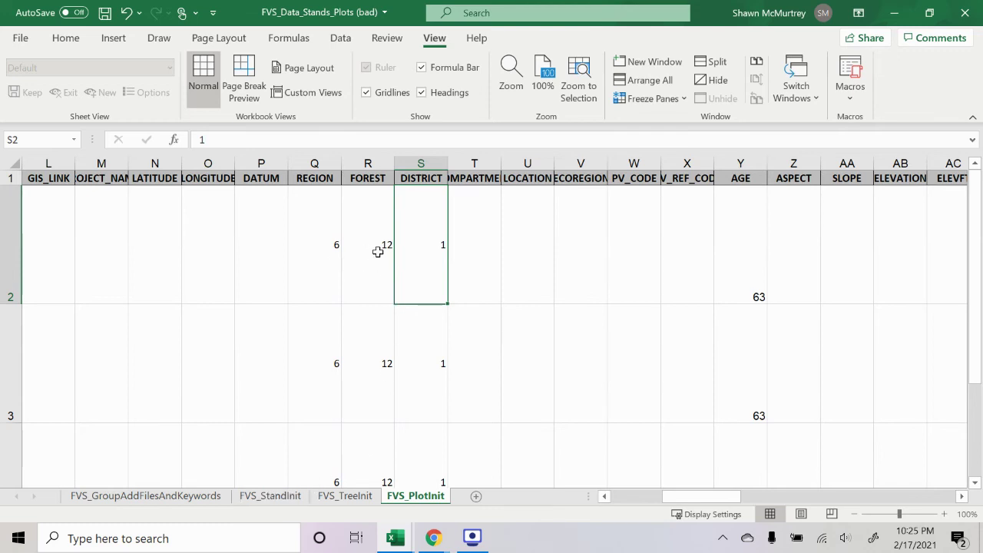
left_click(745, 296)
left_click_drag(733, 500, 767, 498)
- Check the BASAL_AREA_FACTOR, INV_PLOT_SIZE, BRK_DBH and NUM_PLOTS cells, then return to FVS_TreeInit
left_click(568, 241)
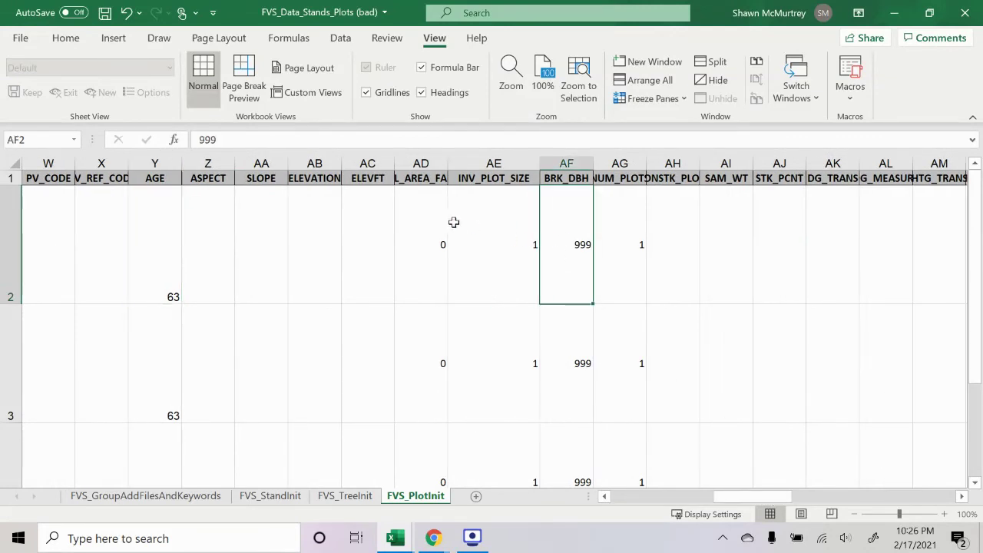
left_click(441, 222)
left_click(591, 255)
left_click(427, 230)
left_click(433, 175)
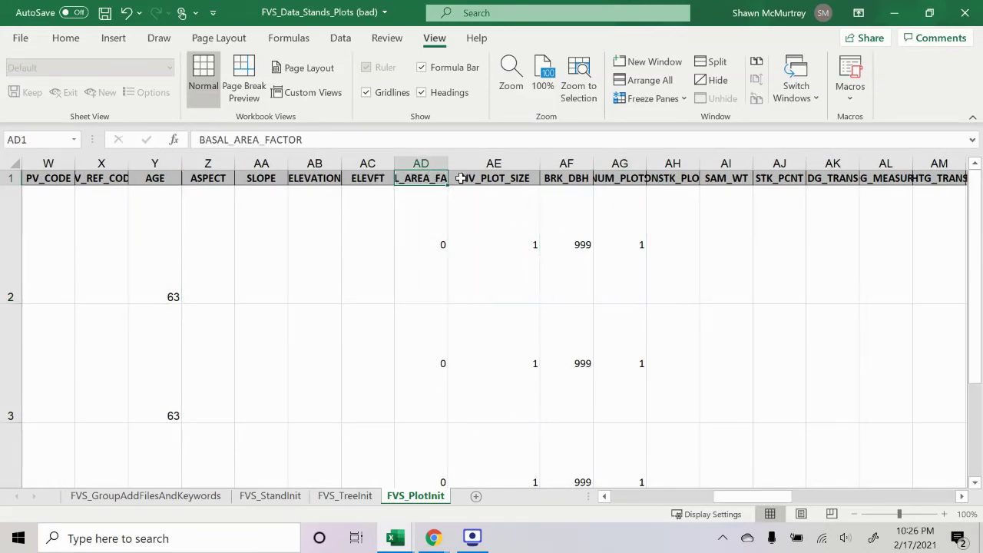
left_click(516, 181)
left_click(565, 180)
left_click(599, 180)
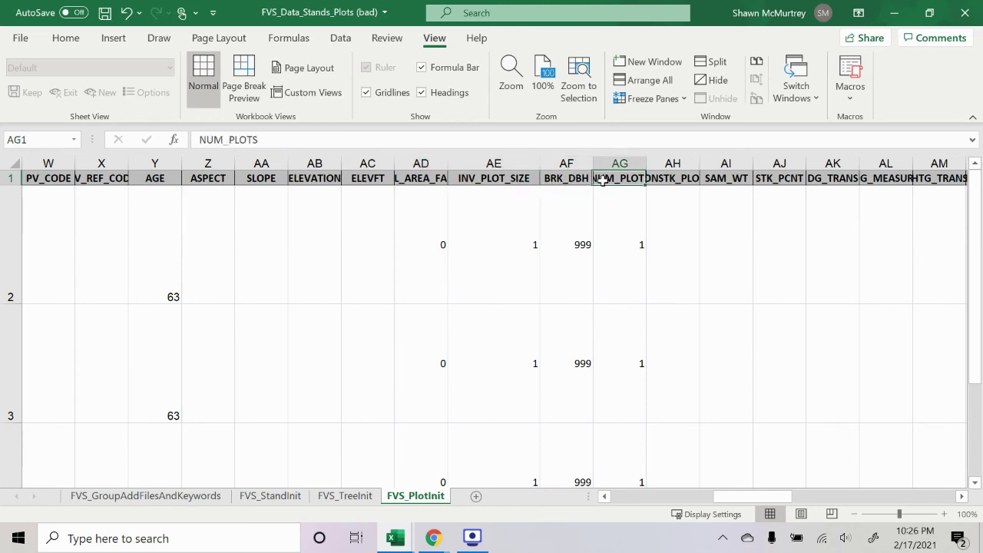
left_click(355, 497)
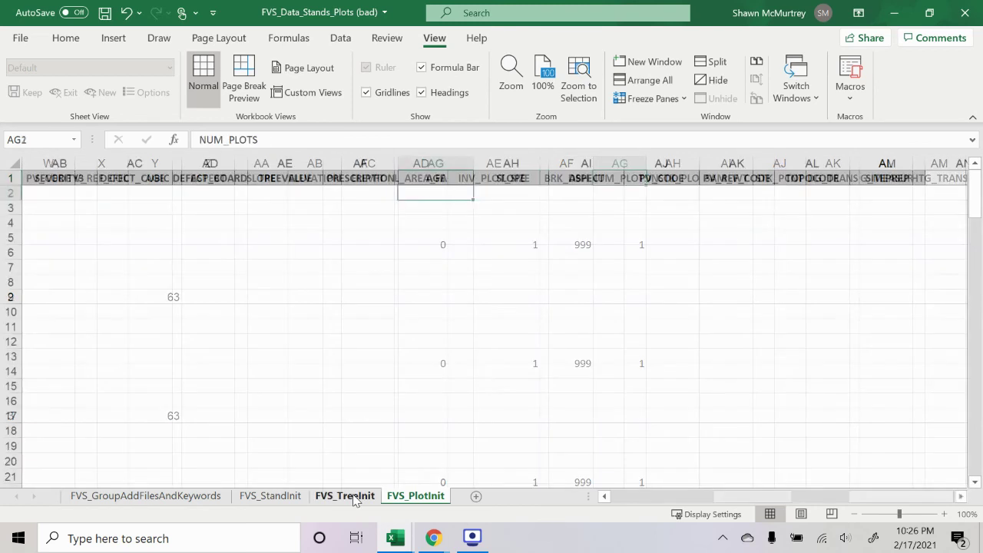
- Copy the stand's BASAL_AREA_FACTOR through NUM_PLOTS values (-10, 10, 6, 5) from FVS_StandInit
left_click(280, 498)
left_click_drag(618, 496, 719, 482)
left_click_drag(563, 198, 417, 198)
key("ctrl+c")
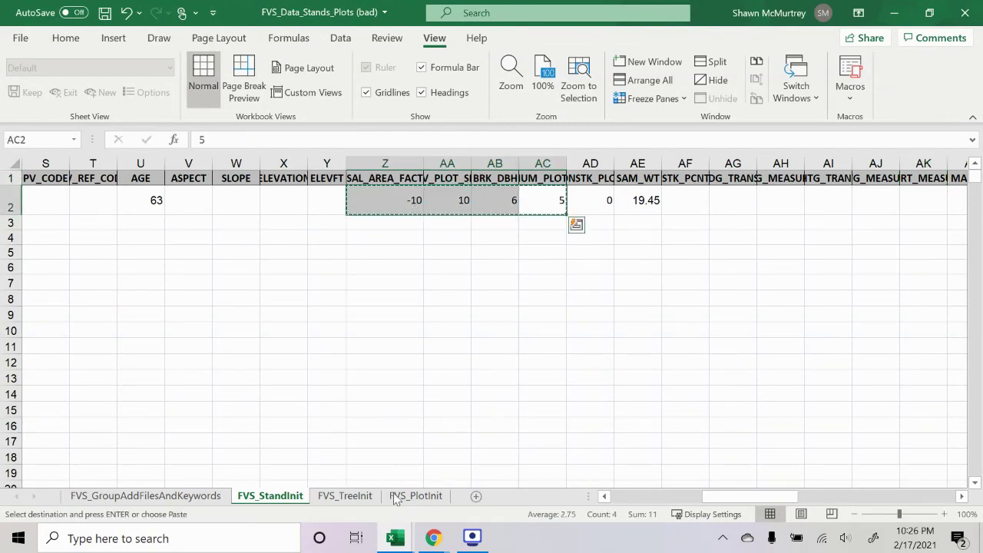
- Paste those four values into BASAL_AREA_FACTOR through NUM_PLOTS for plots 1–5 on FVS_PlotInit
left_click(415, 495)
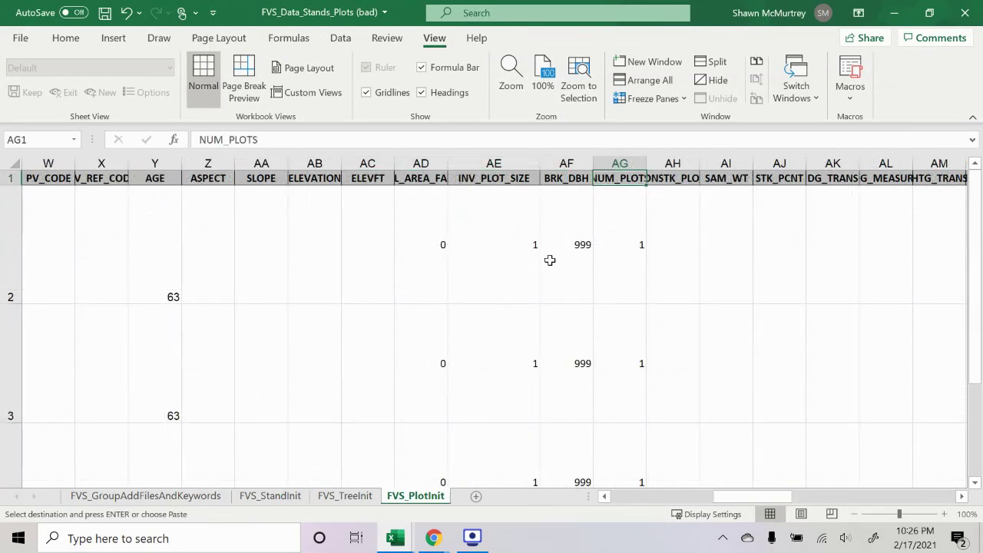
left_click_drag(430, 240, 604, 255)
key("ctrl+v")
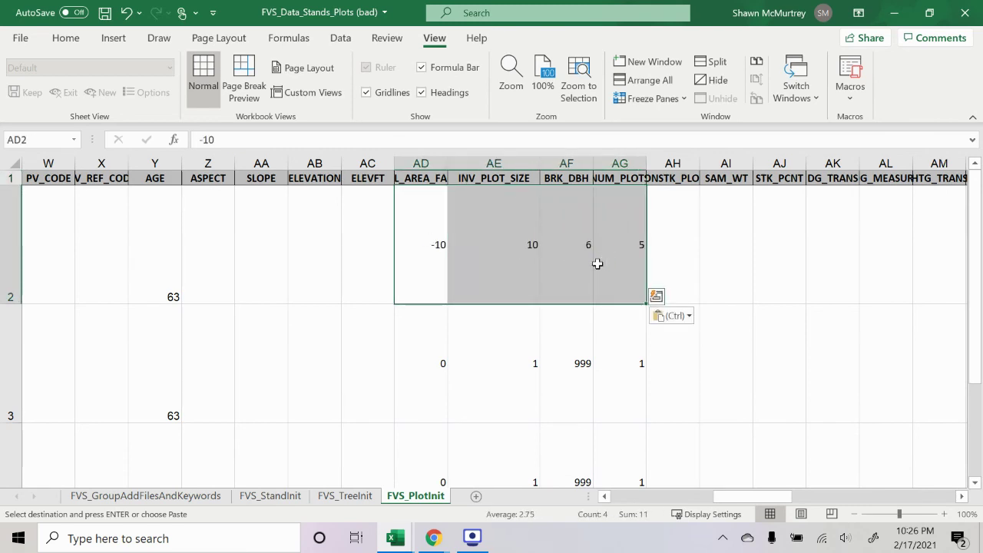
left_click_drag(429, 358, 606, 371)
key("ctrl+v")
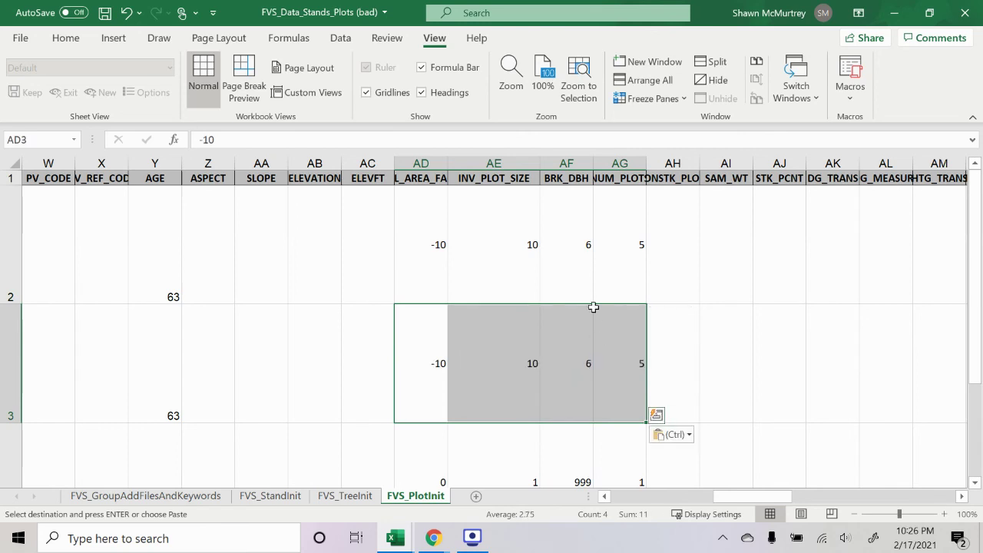
scroll(594, 307, "down", 2)
left_click_drag(437, 241, 603, 251)
key("ctrl+v")
left_click_drag(460, 340, 610, 356)
key("ctrl+v")
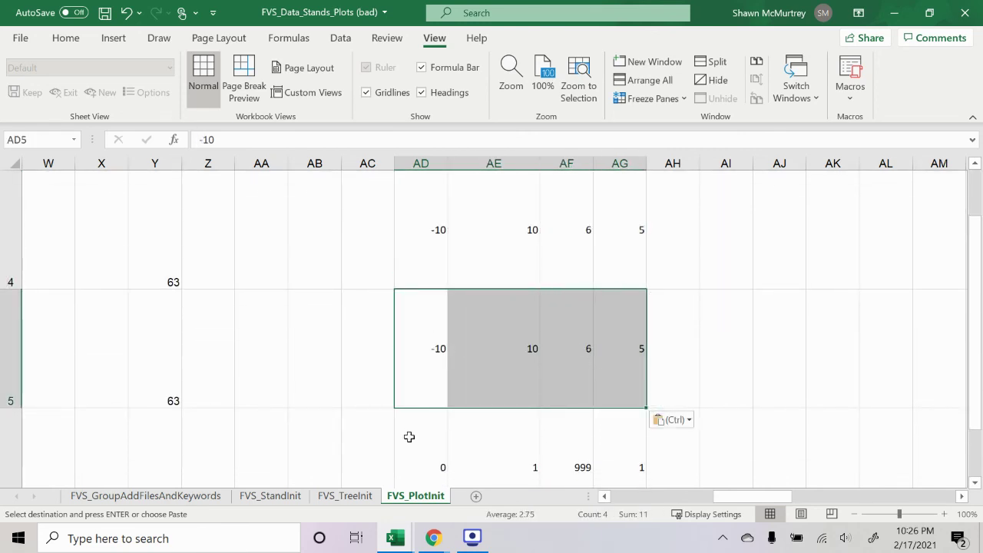
left_click_drag(408, 437, 425, 428)
key("ctrl+v")
scroll(737, 333, "down", 4)
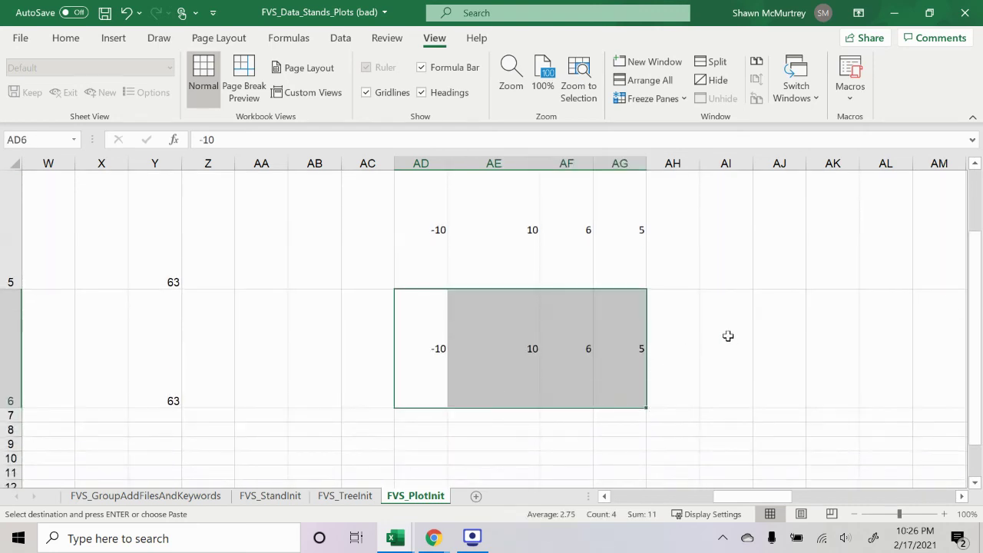
scroll(805, 303, "up", 2)
left_click_drag(973, 275, 973, 196)
left_click_drag(756, 497, 796, 448)
left_click_drag(832, 498, 689, 488)
scroll(878, 312, "down", 1)
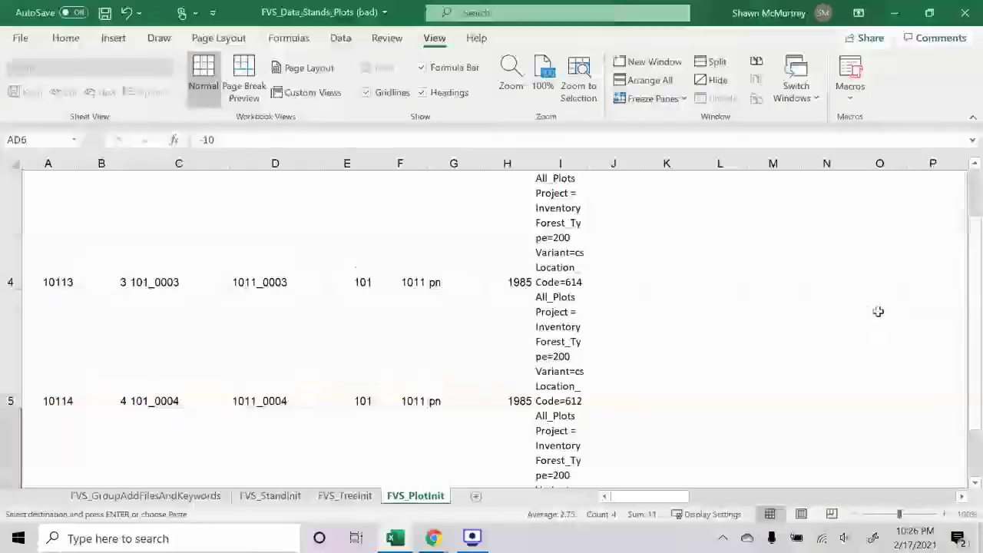
scroll(879, 313, "down", 1)
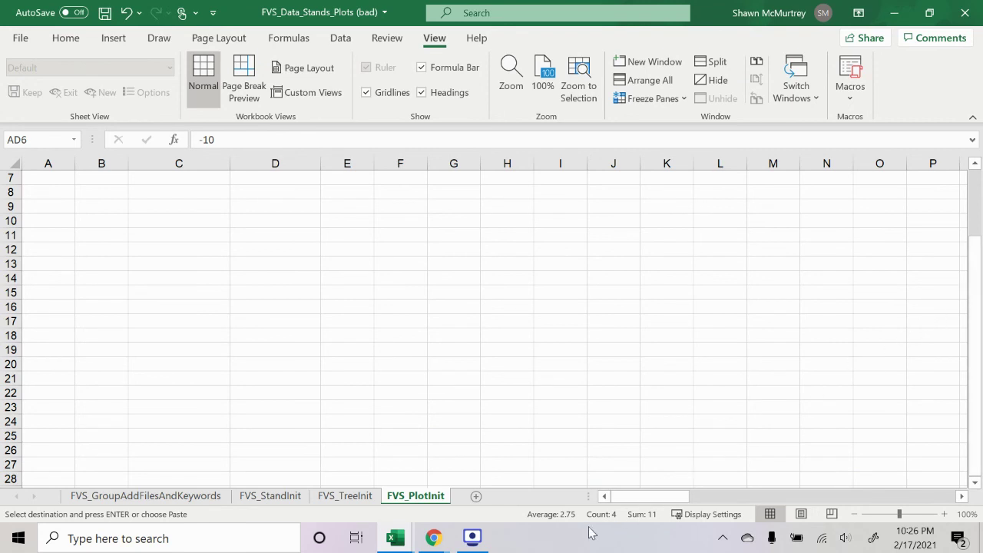
mouse_move(483, 542)
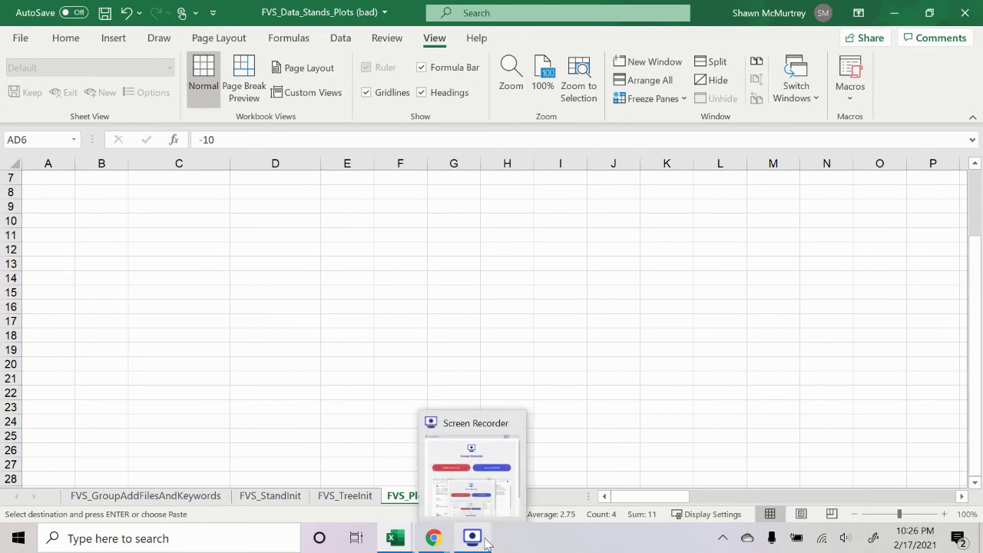